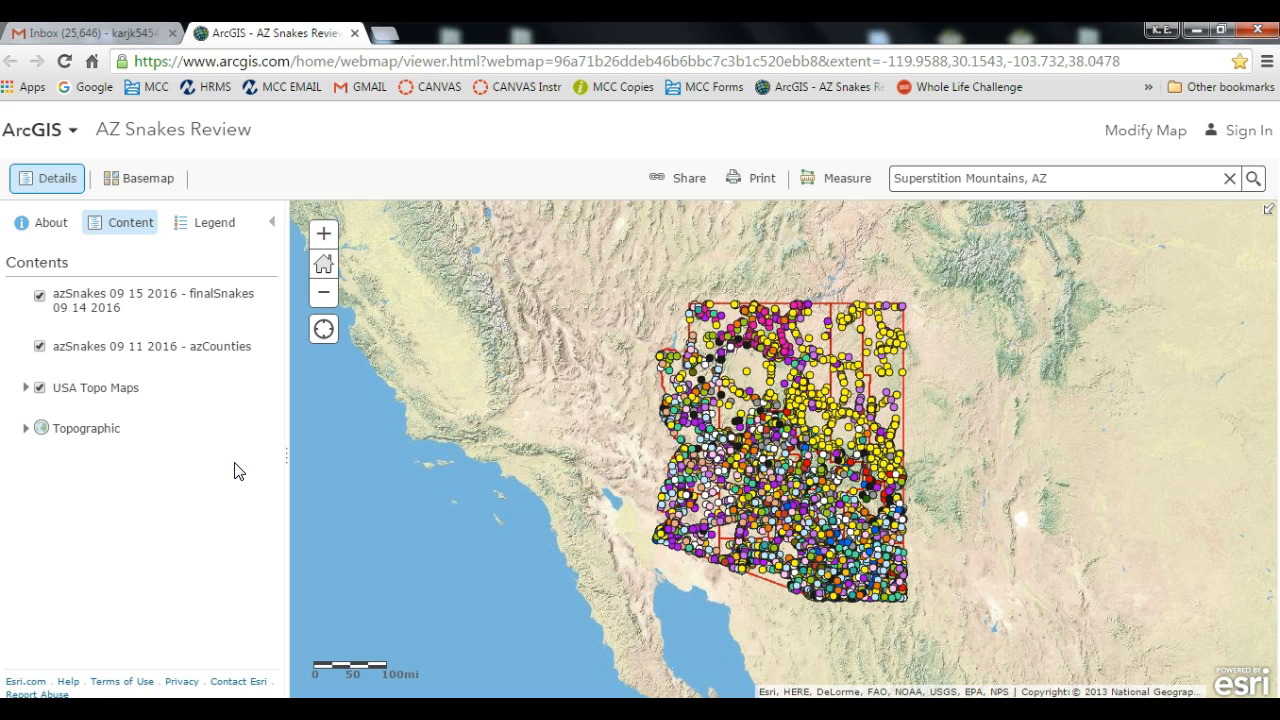
Open the attribute table of the azSnakes finalSnakes 09 14 2016 layer and look over its columns
{"action": "mouse_move", "coordinate": [78, 322]}
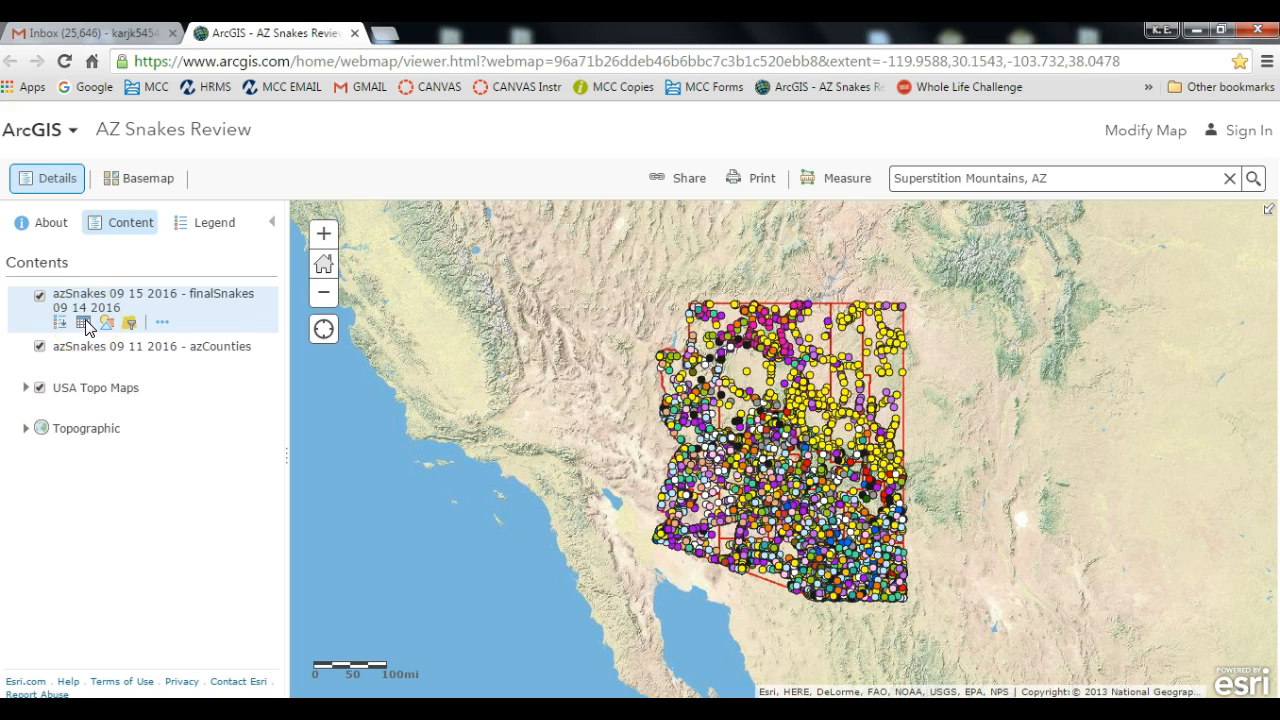
{"action": "left_click", "coordinate": [87, 325]}
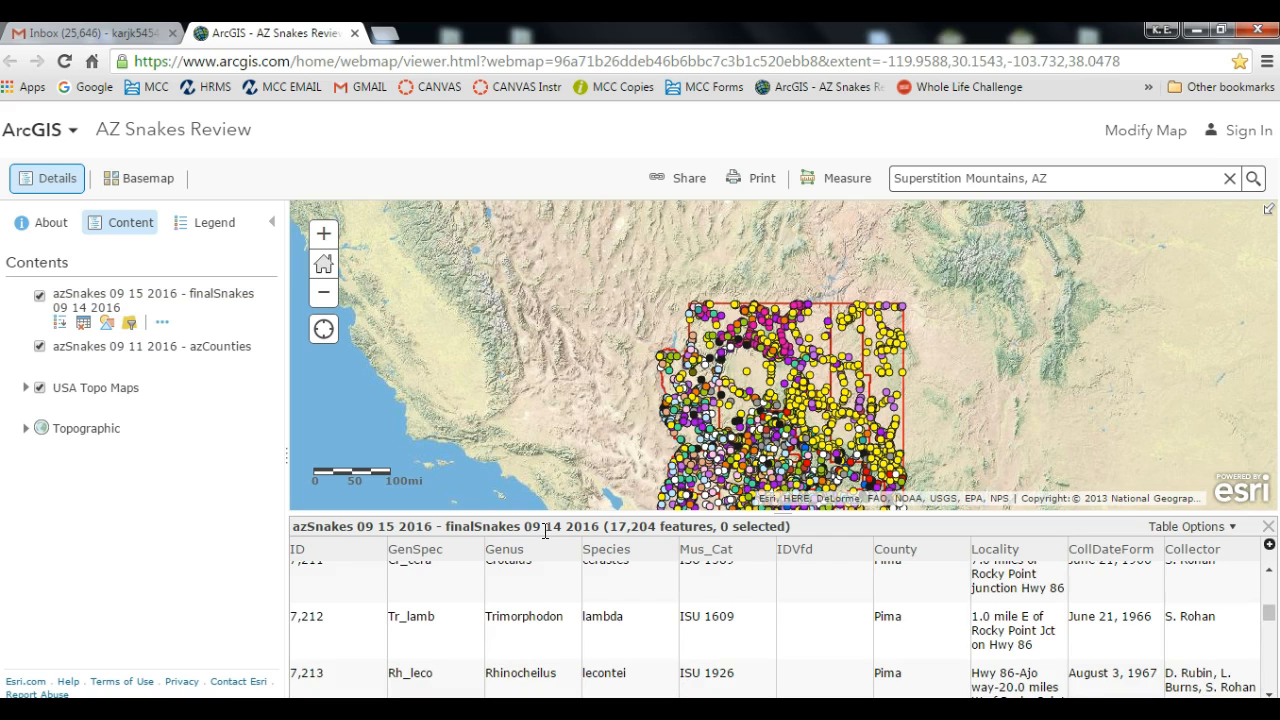
{"action": "left_click", "coordinate": [489, 546]}
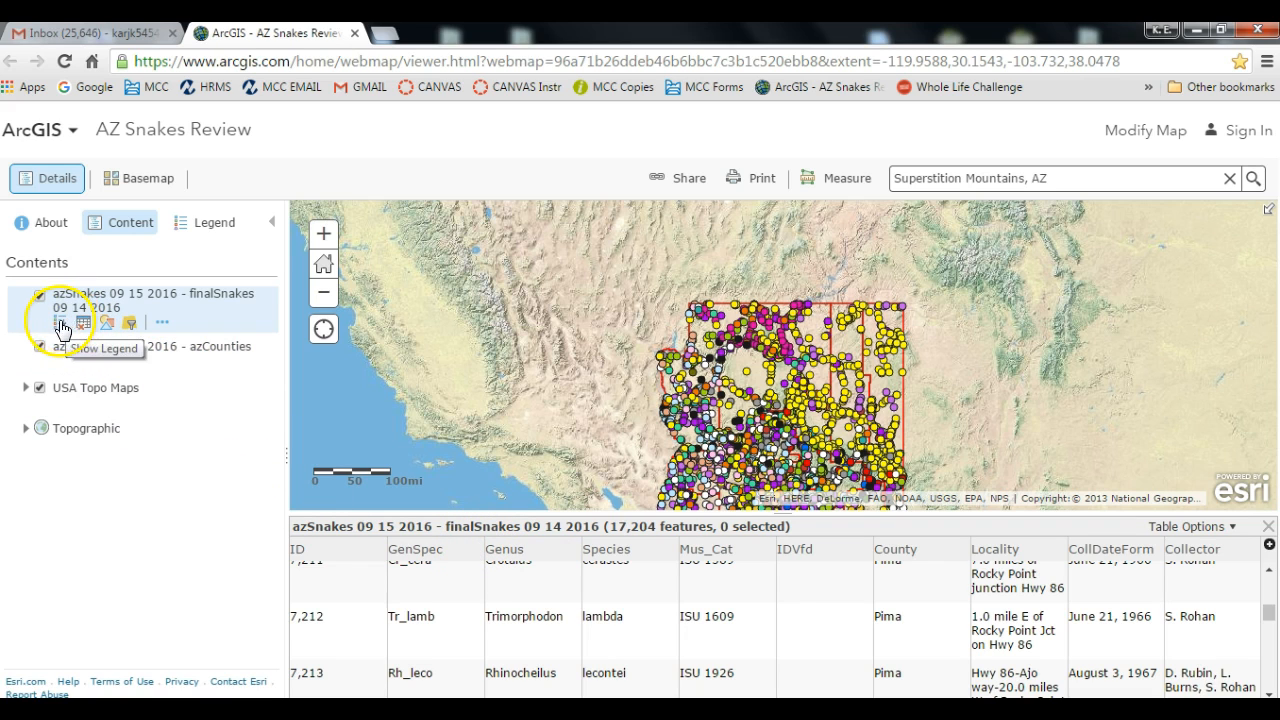
Show the finalSnakes layer's legend to compare its species codes with the table's GenSpec column, and hide the legend again
{"action": "left_click", "coordinate": [62, 324]}
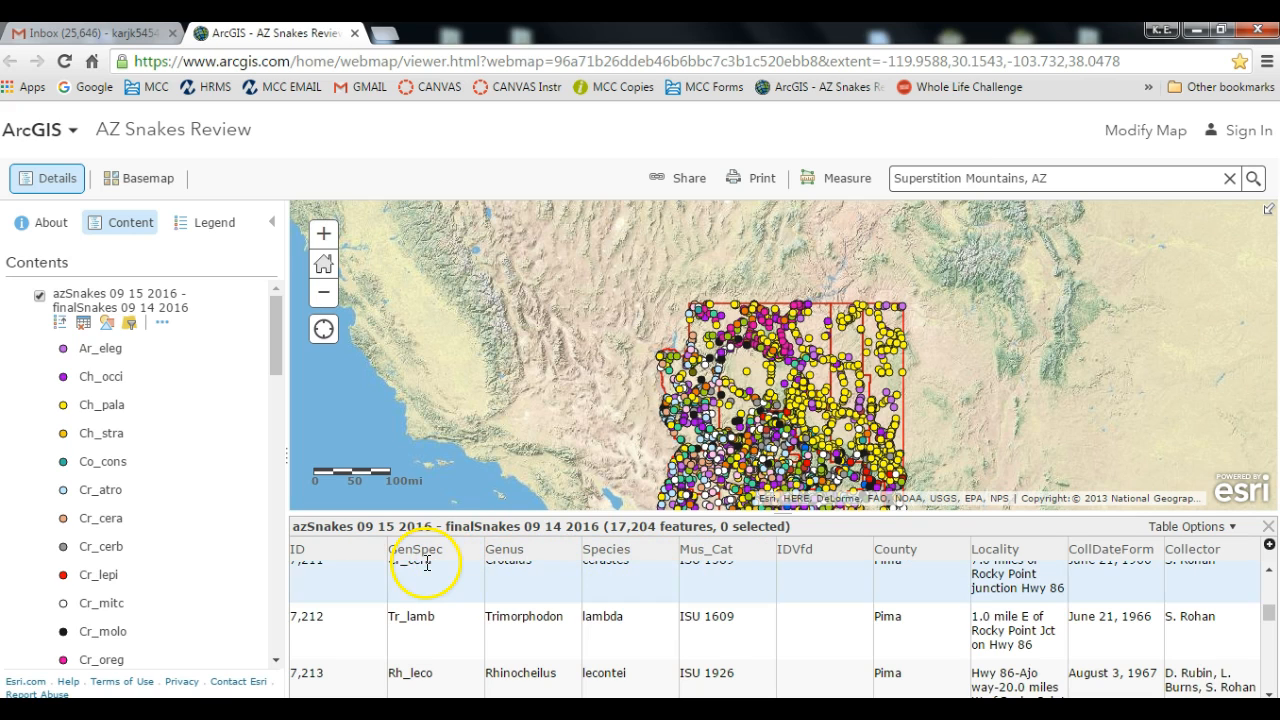
{"action": "left_click", "coordinate": [62, 324]}
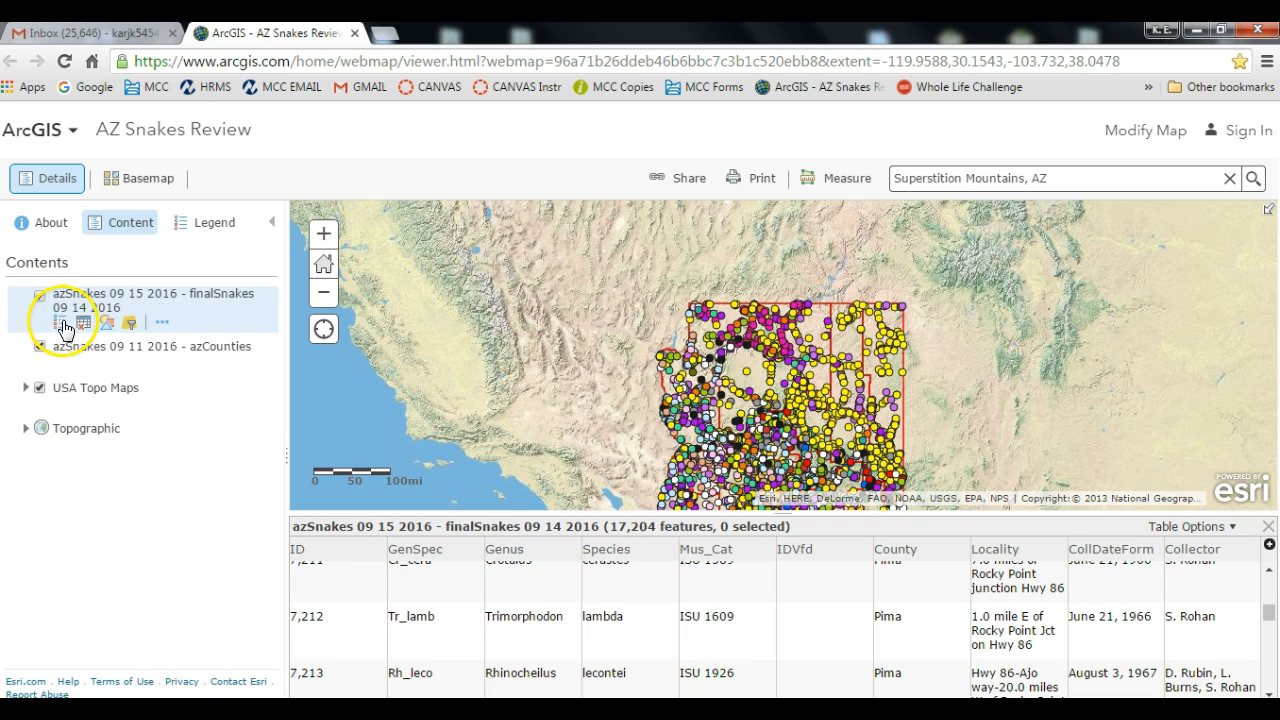
{"action": "left_click", "coordinate": [706, 562]}
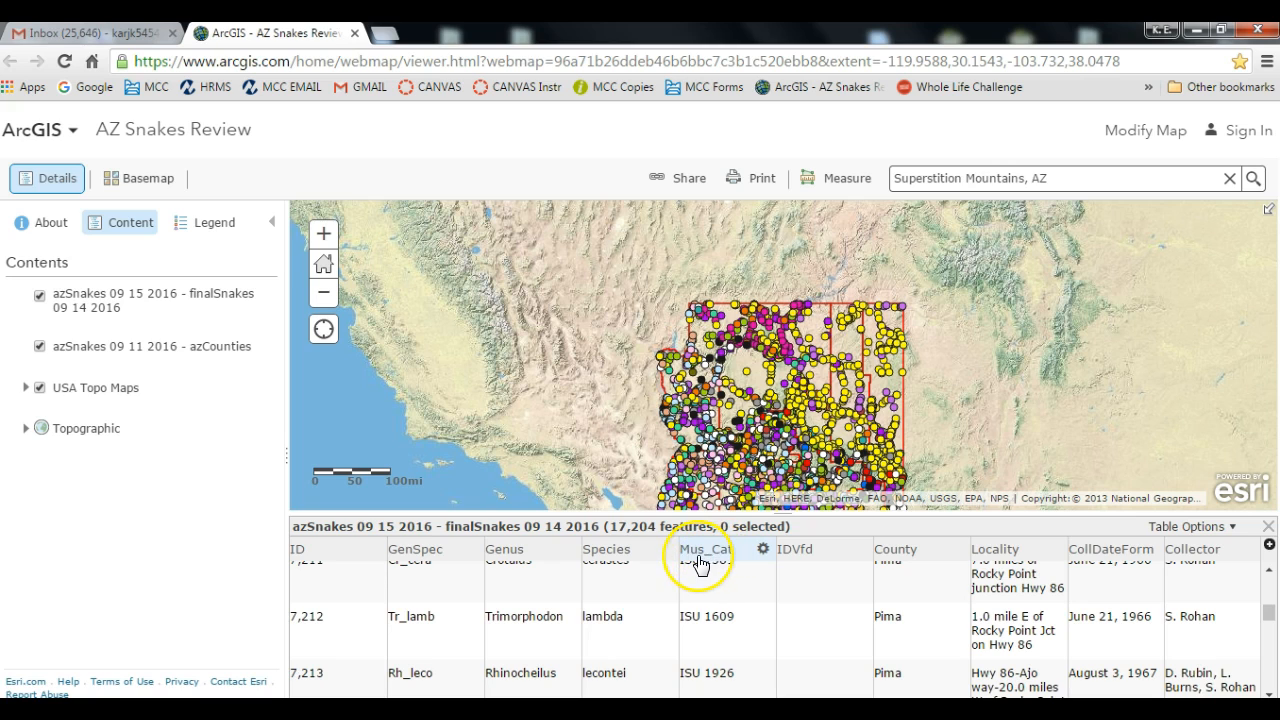
{"action": "left_click", "coordinate": [712, 563]}
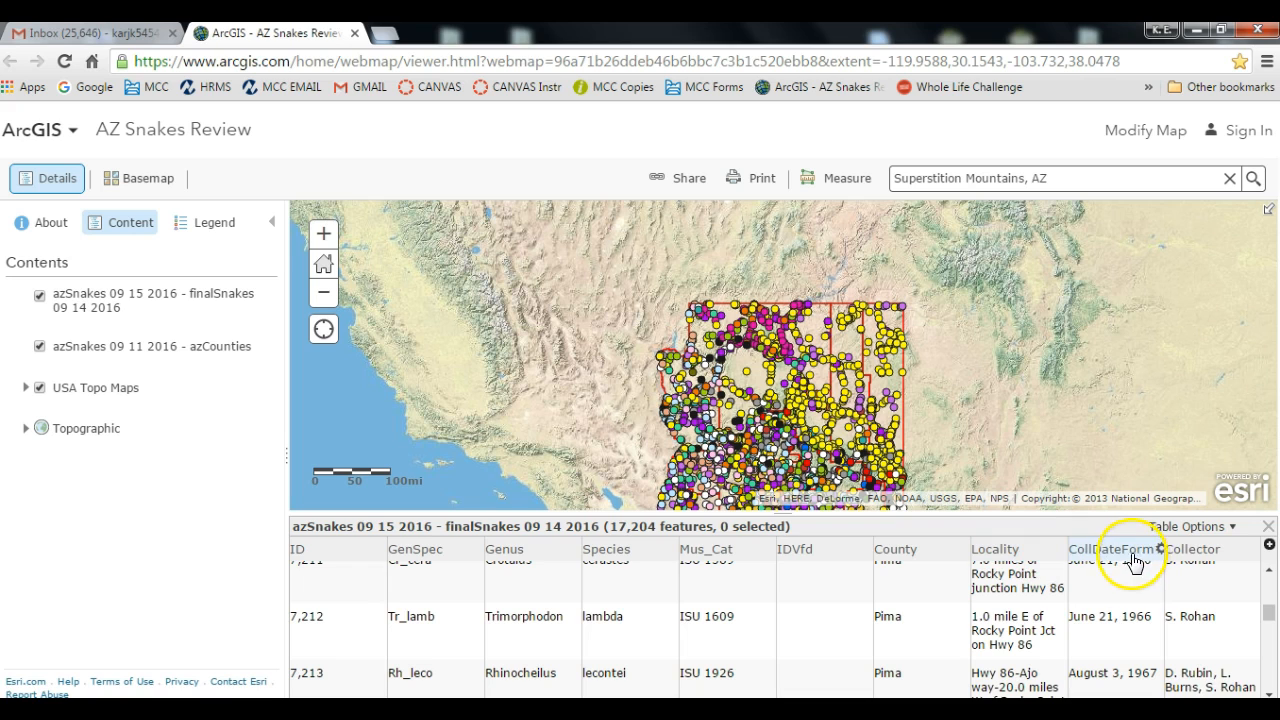
Sort the attribute table by CollDateForm in ascending order from its first records and browse the sorted rows
{"action": "left_click_drag", "start_coordinate": [1266, 613], "coordinate": [1272, 572]}
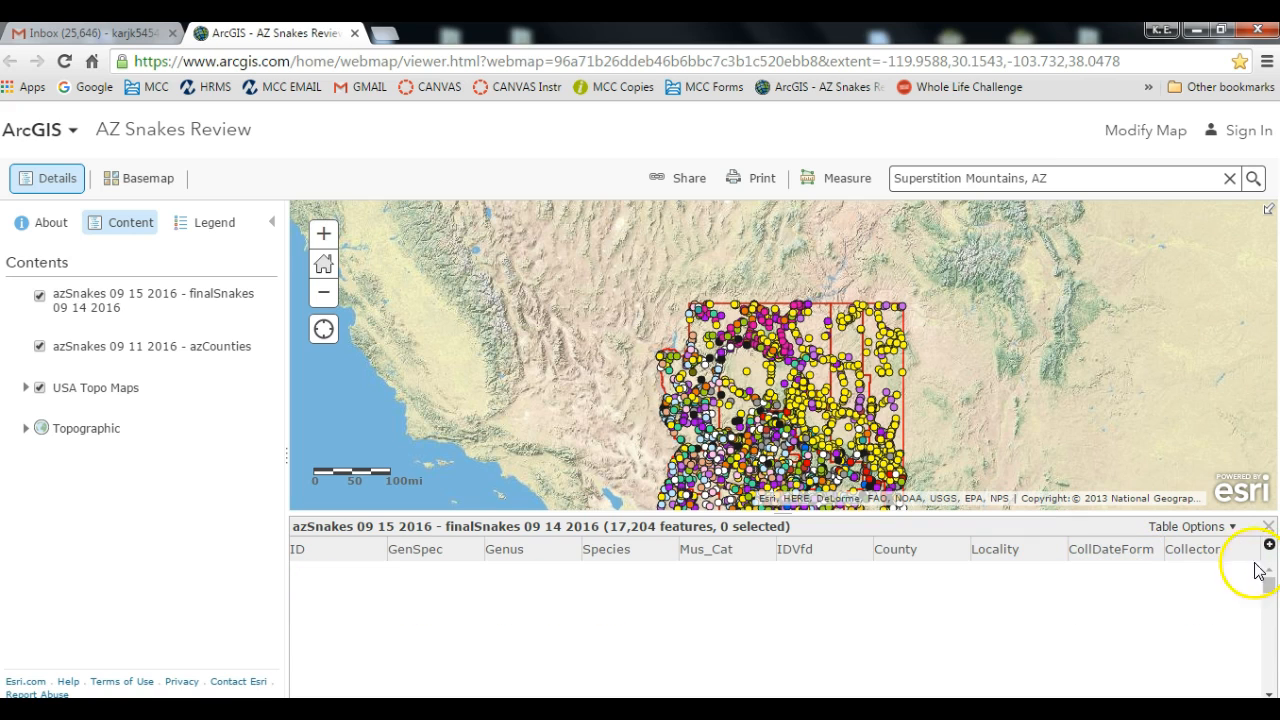
{"action": "left_click", "coordinate": [1160, 551]}
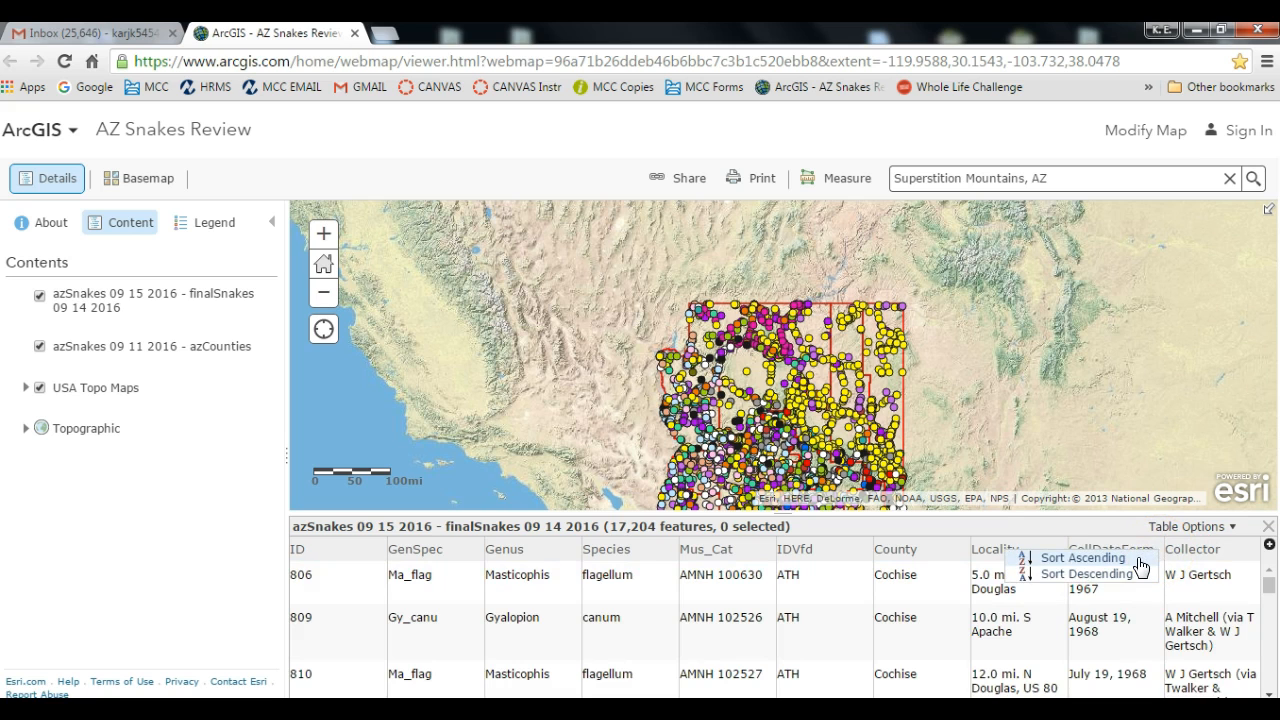
{"action": "left_click", "coordinate": [1083, 558]}
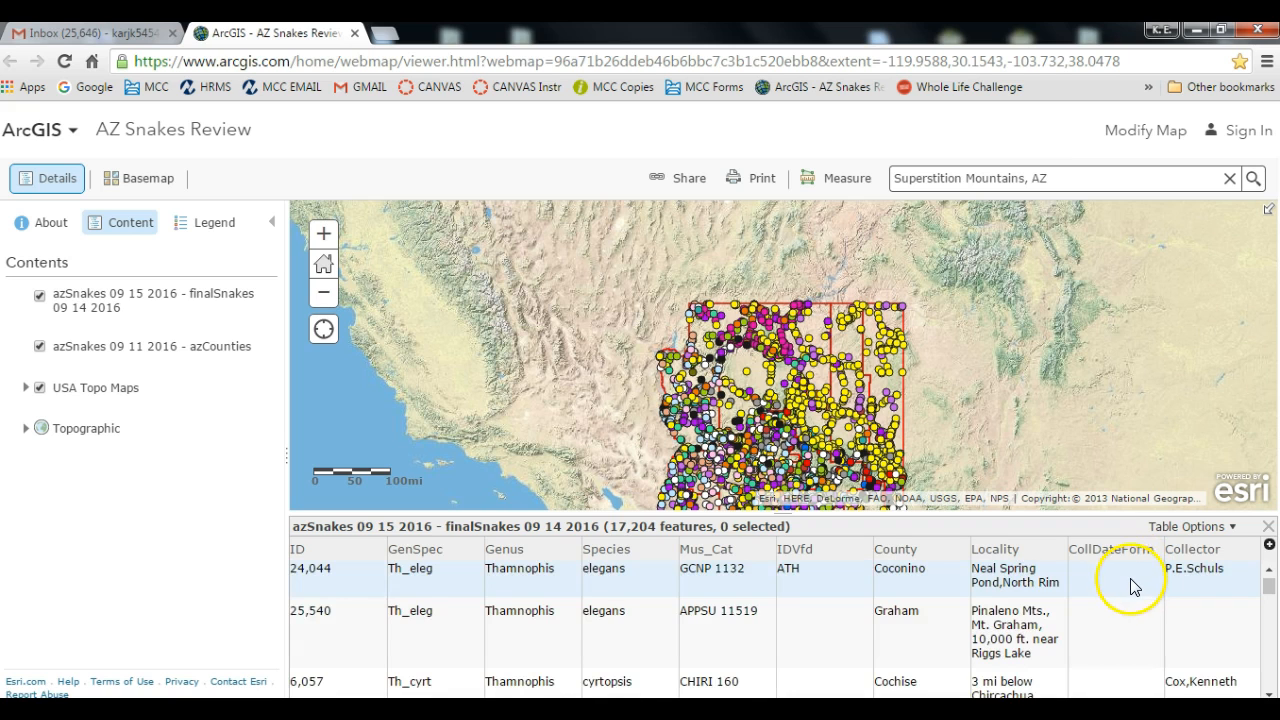
{"action": "scroll", "coordinate": [1133, 588], "scroll_direction": "down", "scroll_amount": 1}
{"action": "scroll", "coordinate": [1133, 588], "scroll_direction": "down", "scroll_amount": 3}
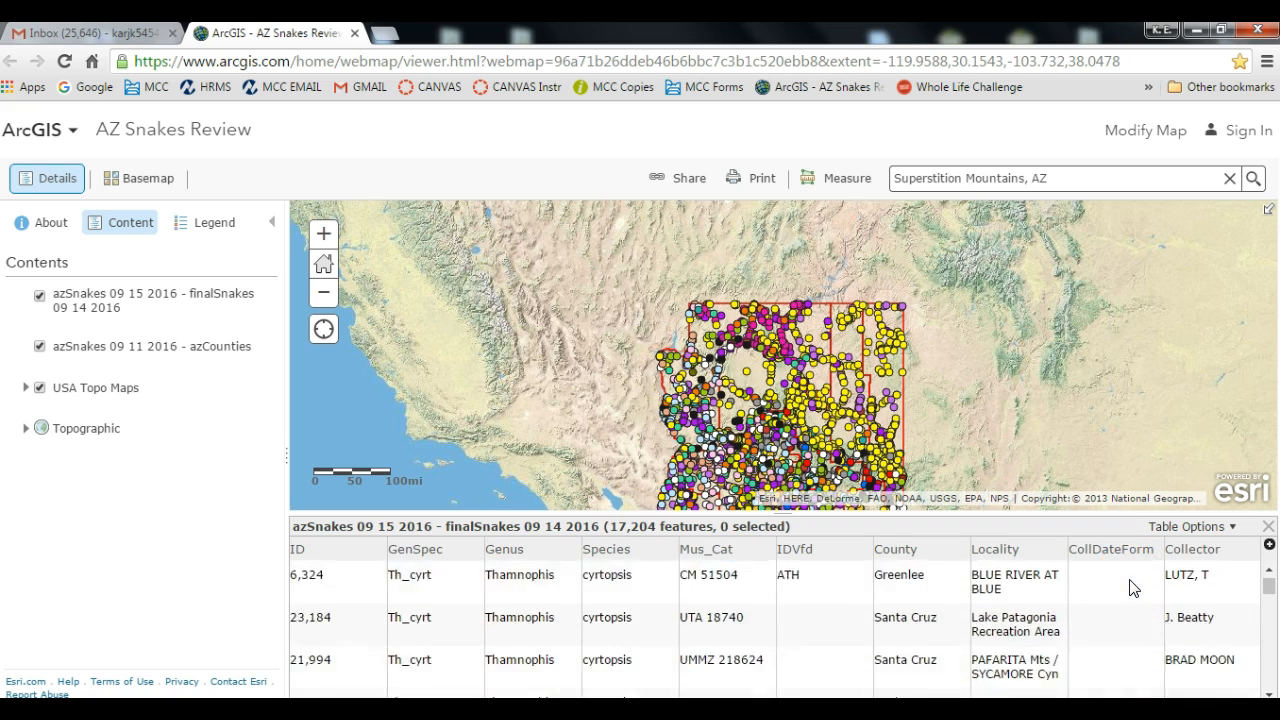
{"action": "scroll", "coordinate": [1133, 588], "scroll_direction": "down", "scroll_amount": 3}
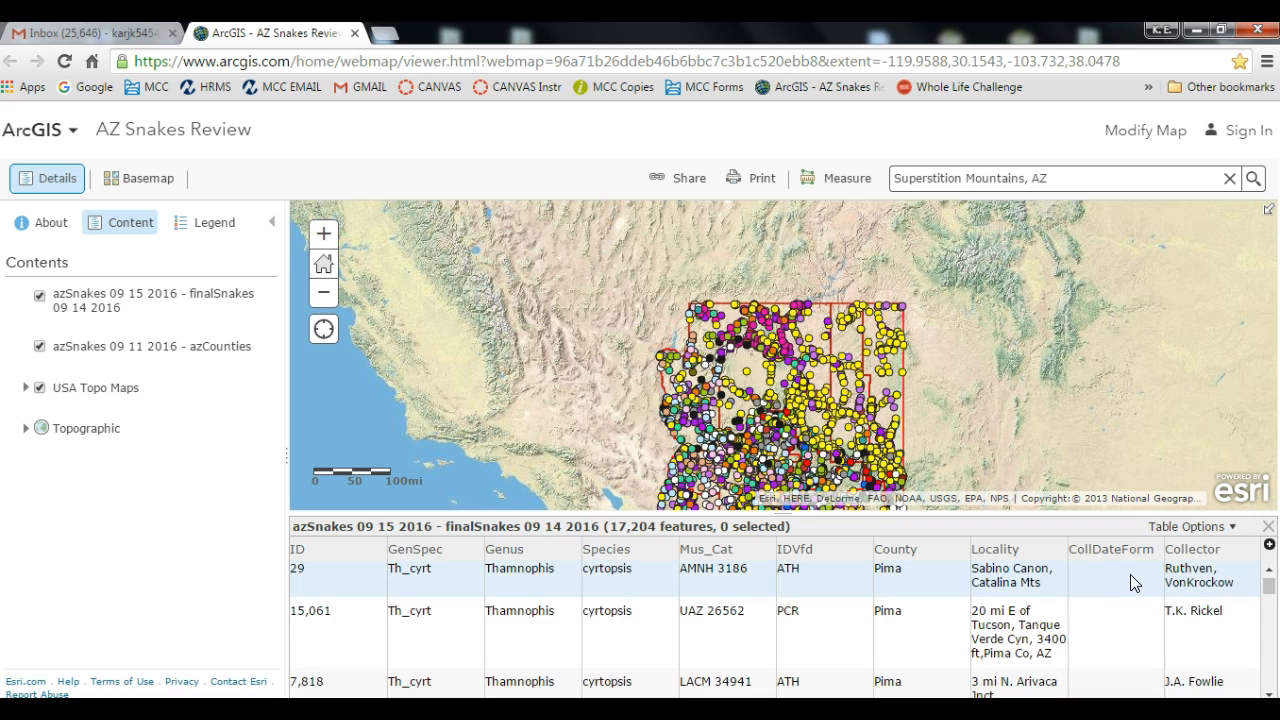
{"action": "scroll", "coordinate": [1129, 575], "scroll_direction": "down", "scroll_amount": 2}
{"action": "scroll", "coordinate": [1129, 575], "scroll_direction": "down", "scroll_amount": 2}
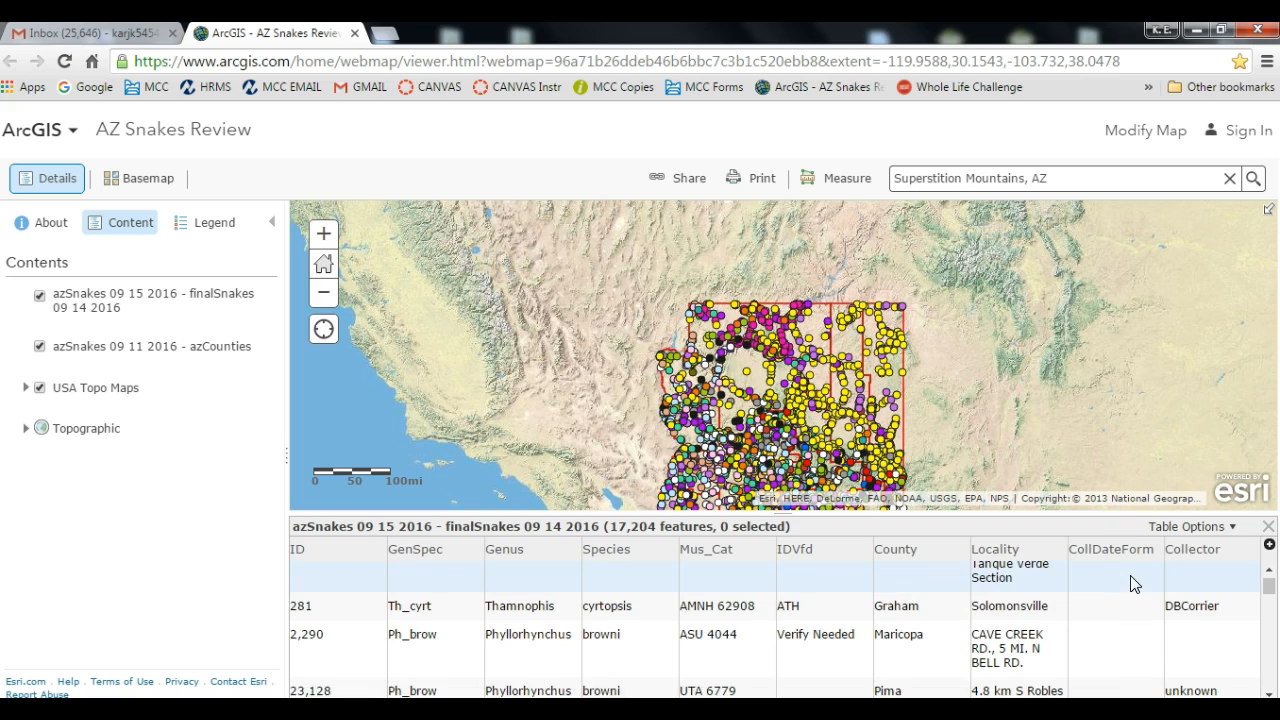
Sort the attribute table by Locality in ascending order and reverse it to descending order
{"action": "left_click", "coordinate": [1055, 552]}
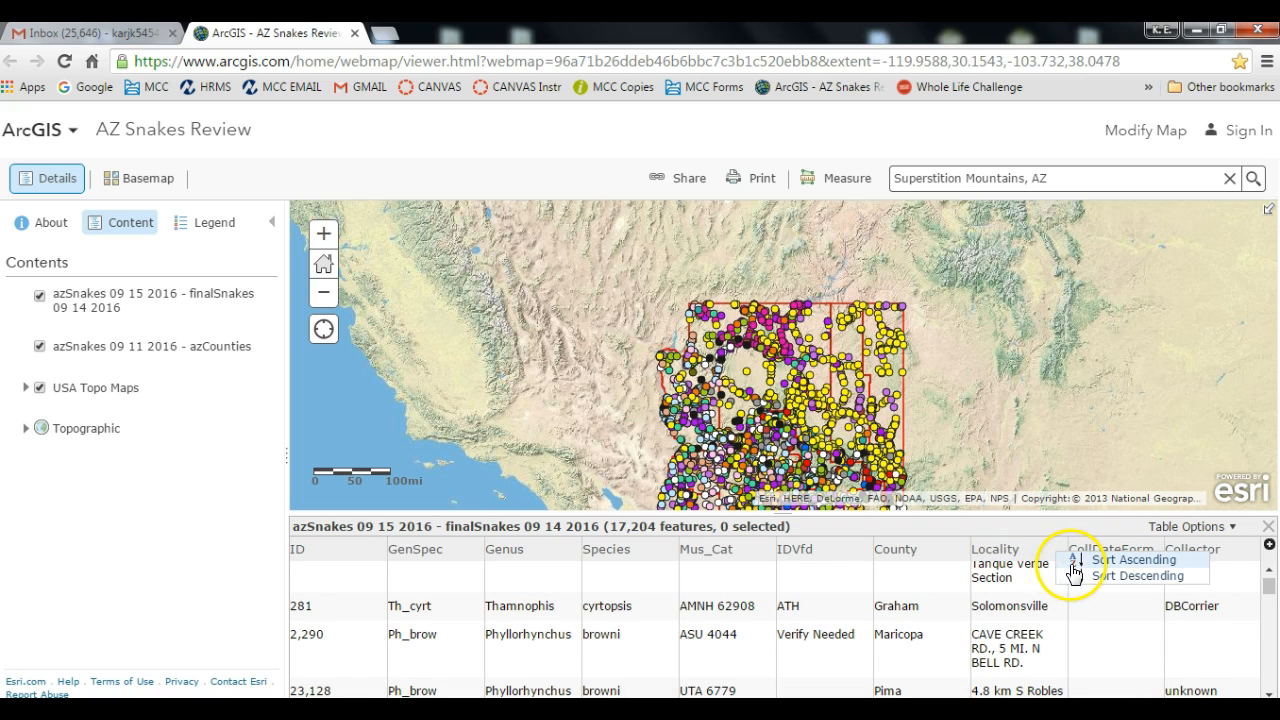
{"action": "left_click", "coordinate": [1076, 563]}
{"action": "left_click", "coordinate": [1055, 554]}
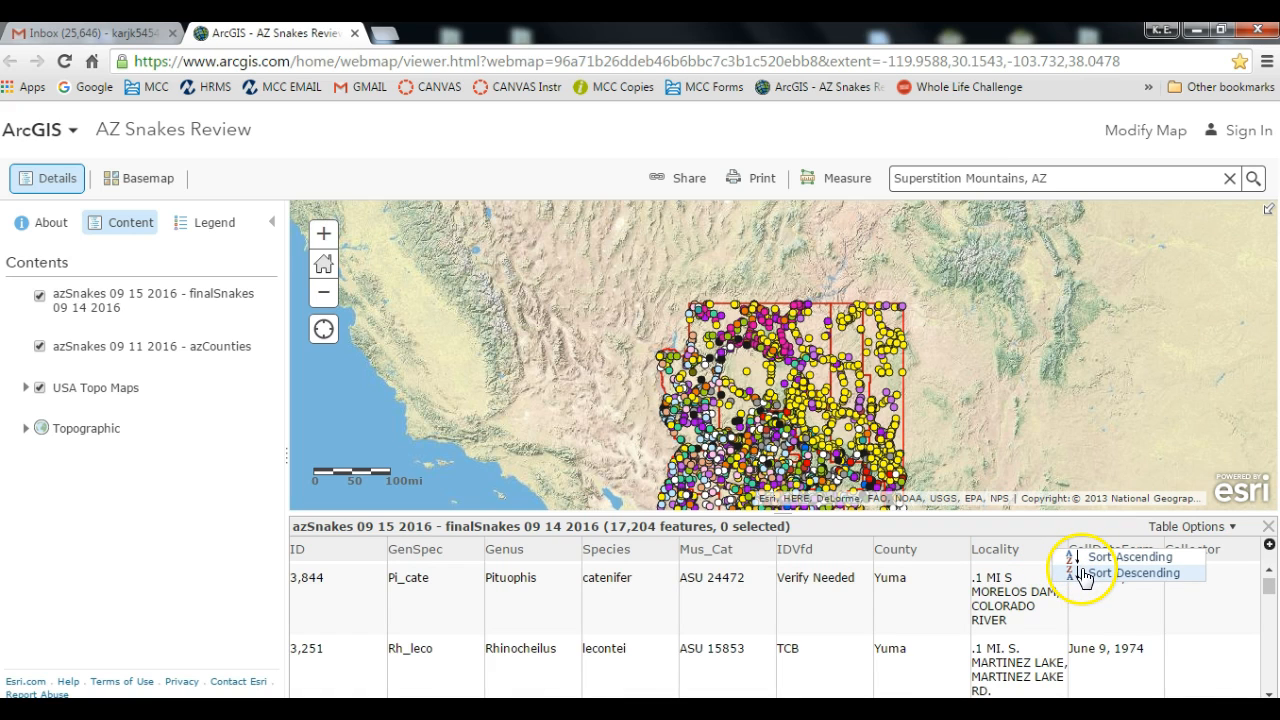
{"action": "left_click", "coordinate": [1084, 574]}
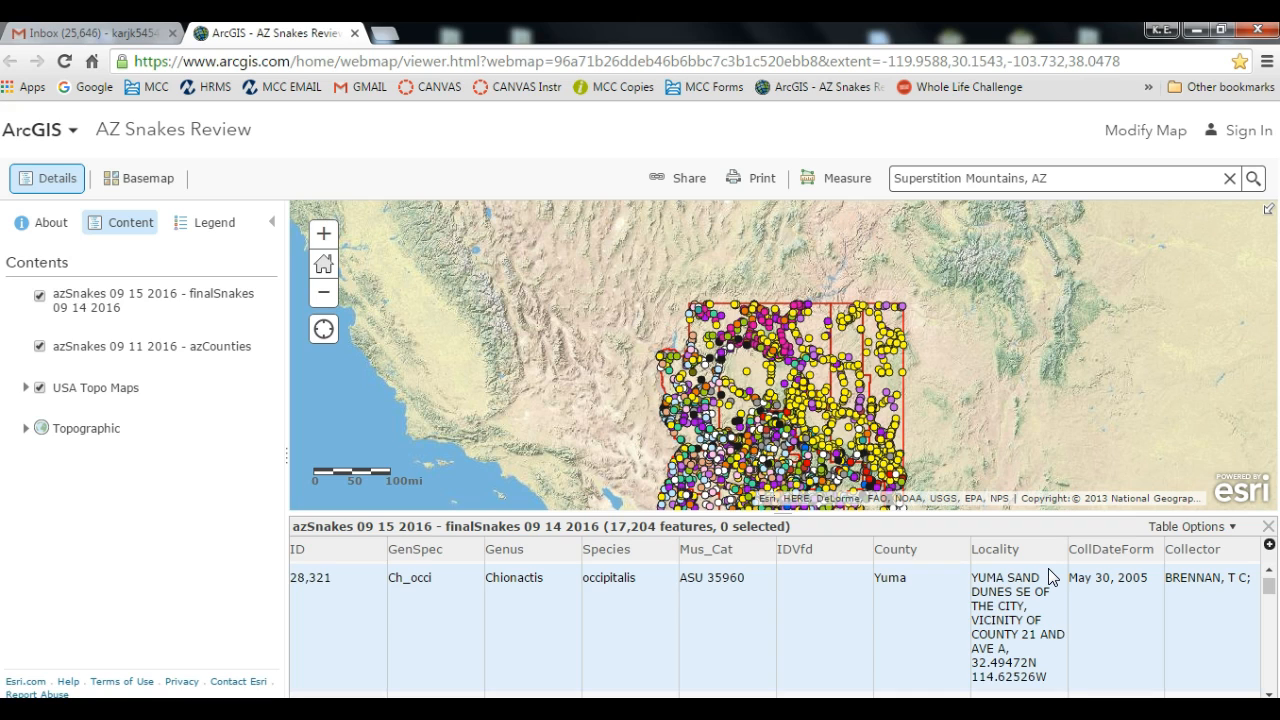
Browse the snake records in their Locality order and close the attribute table
{"action": "scroll", "coordinate": [876, 605], "scroll_direction": "down", "scroll_amount": 5}
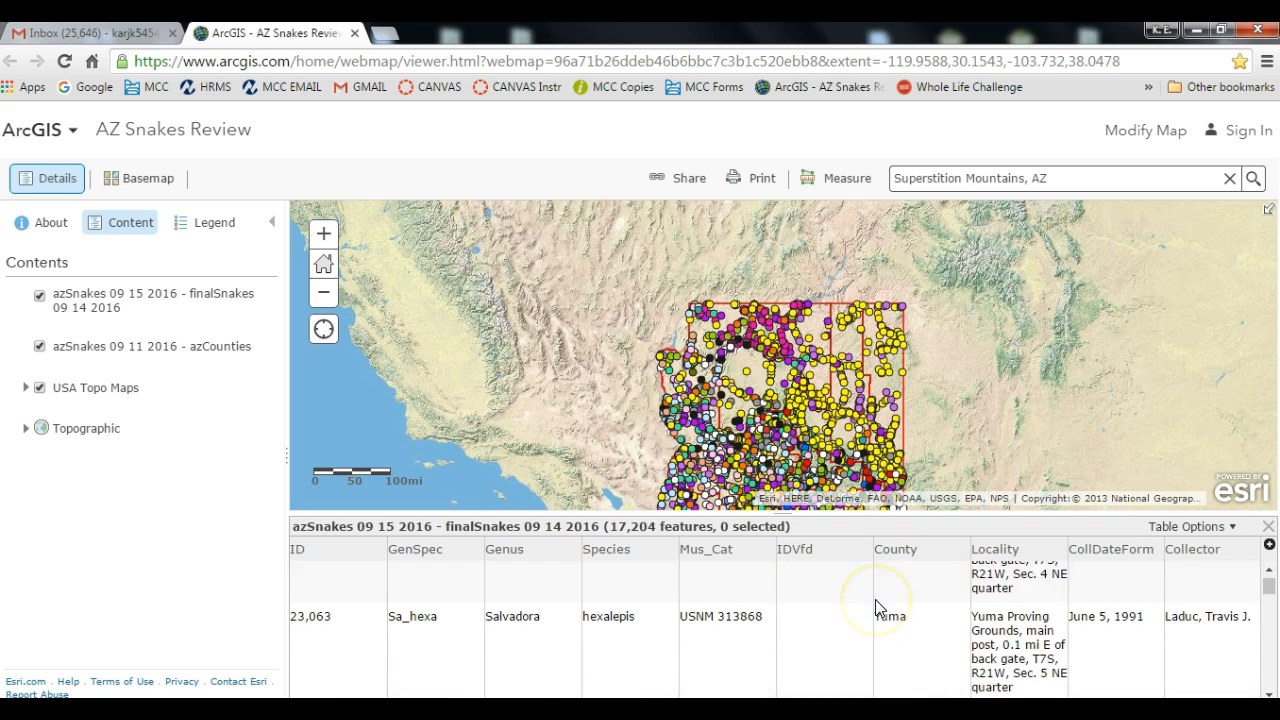
{"action": "scroll", "coordinate": [876, 606], "scroll_direction": "down", "scroll_amount": 10}
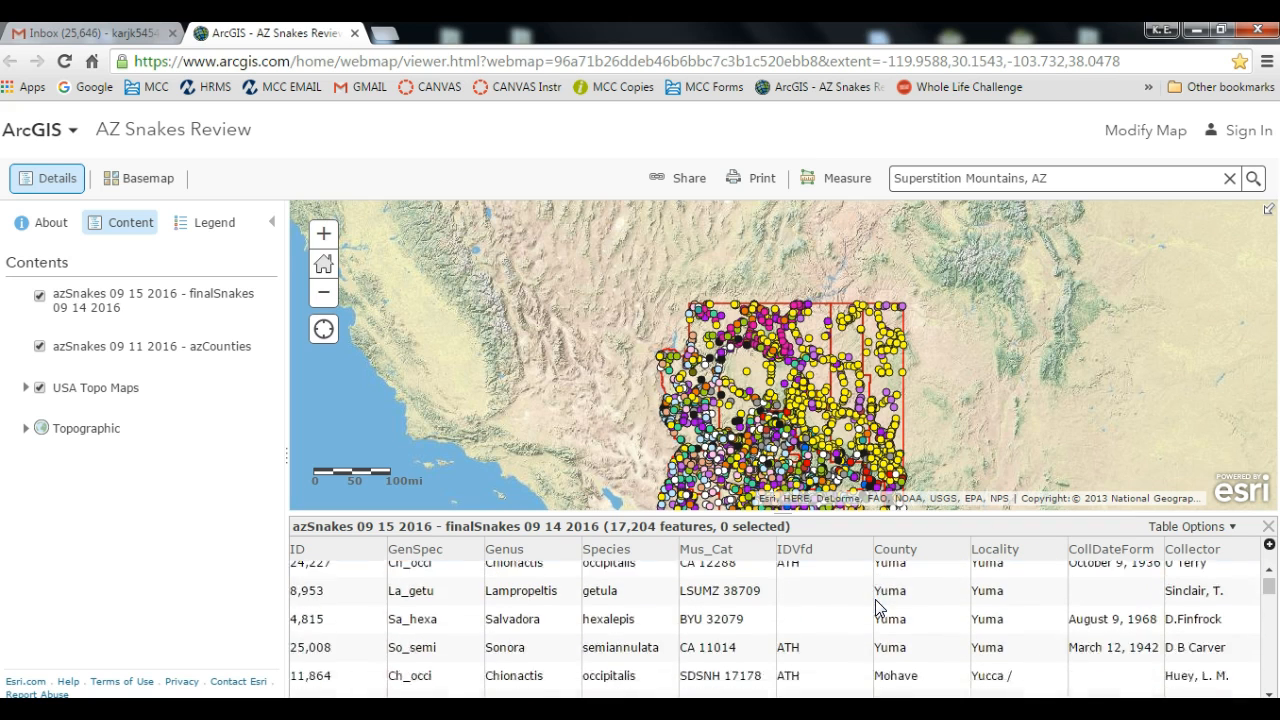
{"action": "scroll", "coordinate": [876, 606], "scroll_direction": "down", "scroll_amount": 10}
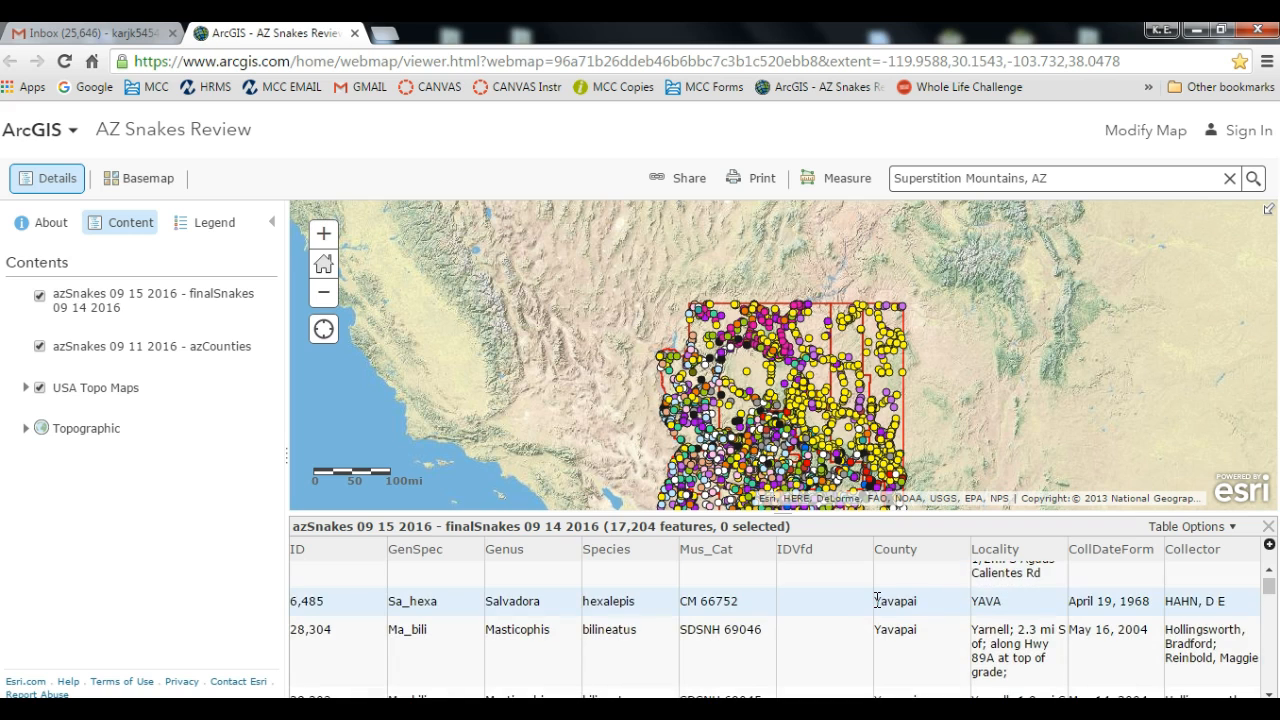
{"action": "left_click", "coordinate": [1268, 526]}
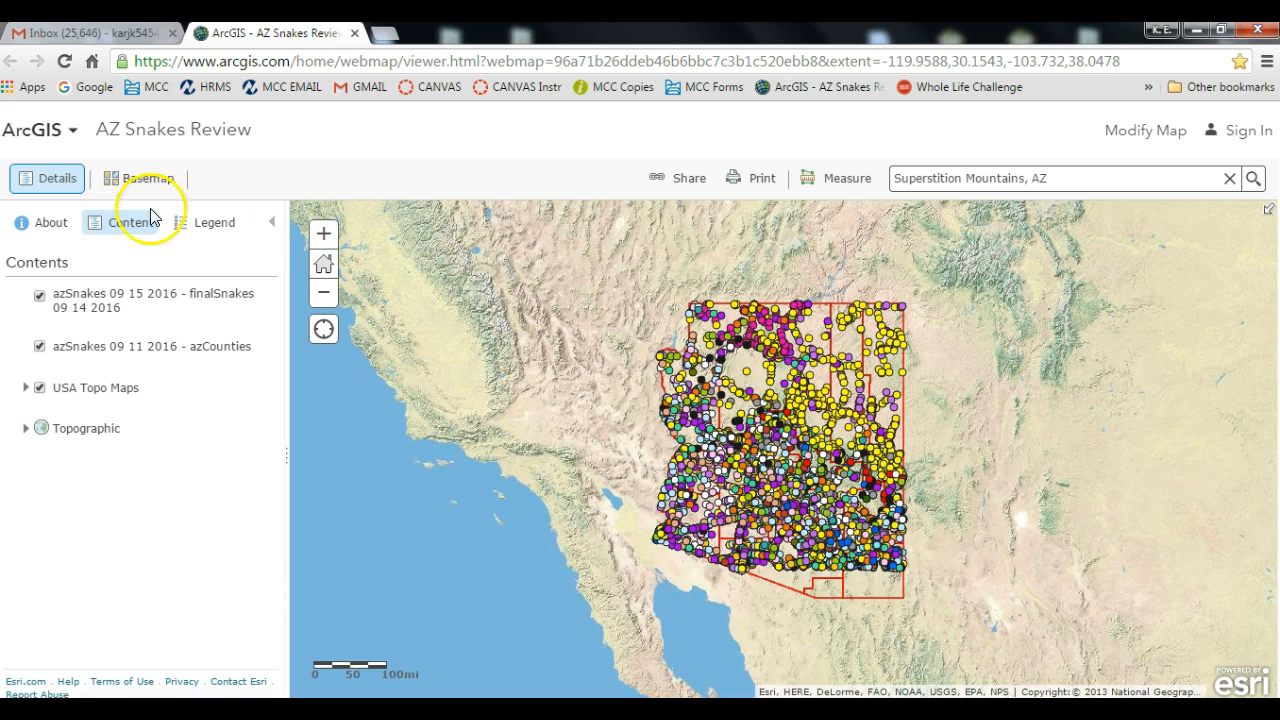
Start a filter on the azSnakes finalSnakes 09 14 2016 layer with GenSpec as the field
{"action": "mouse_move", "coordinate": [137, 327]}
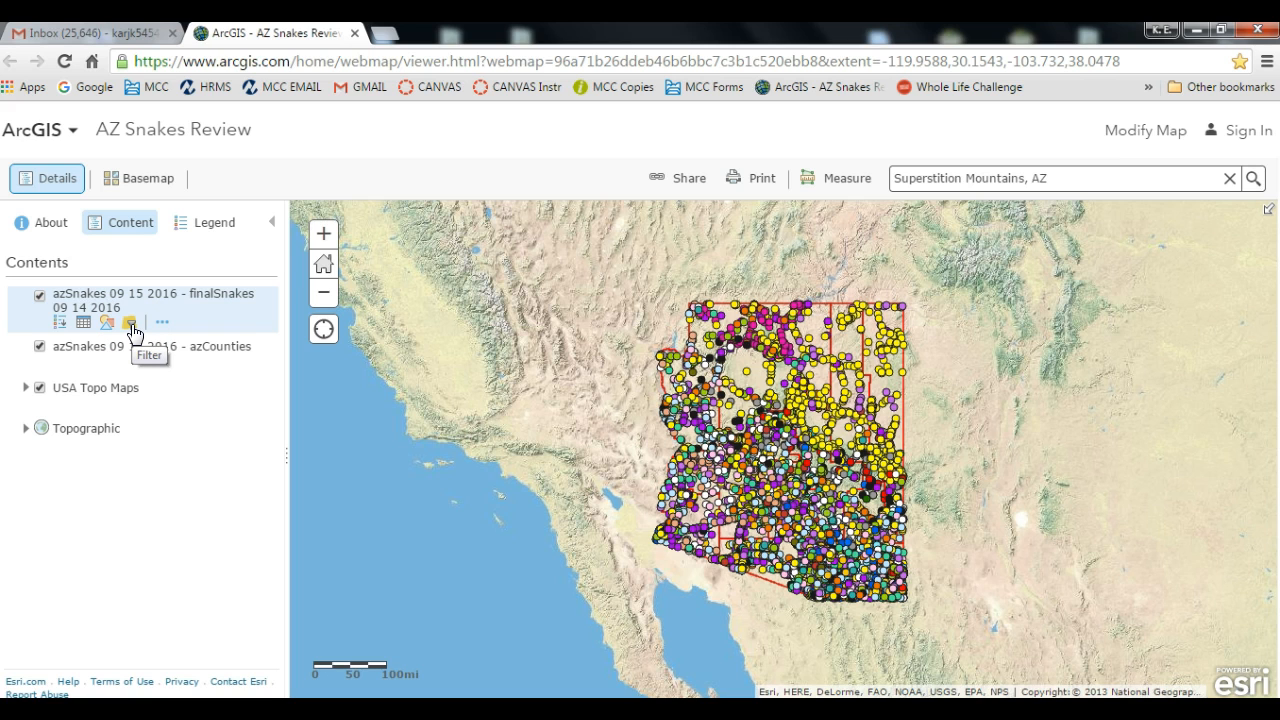
{"action": "left_click", "coordinate": [131, 325]}
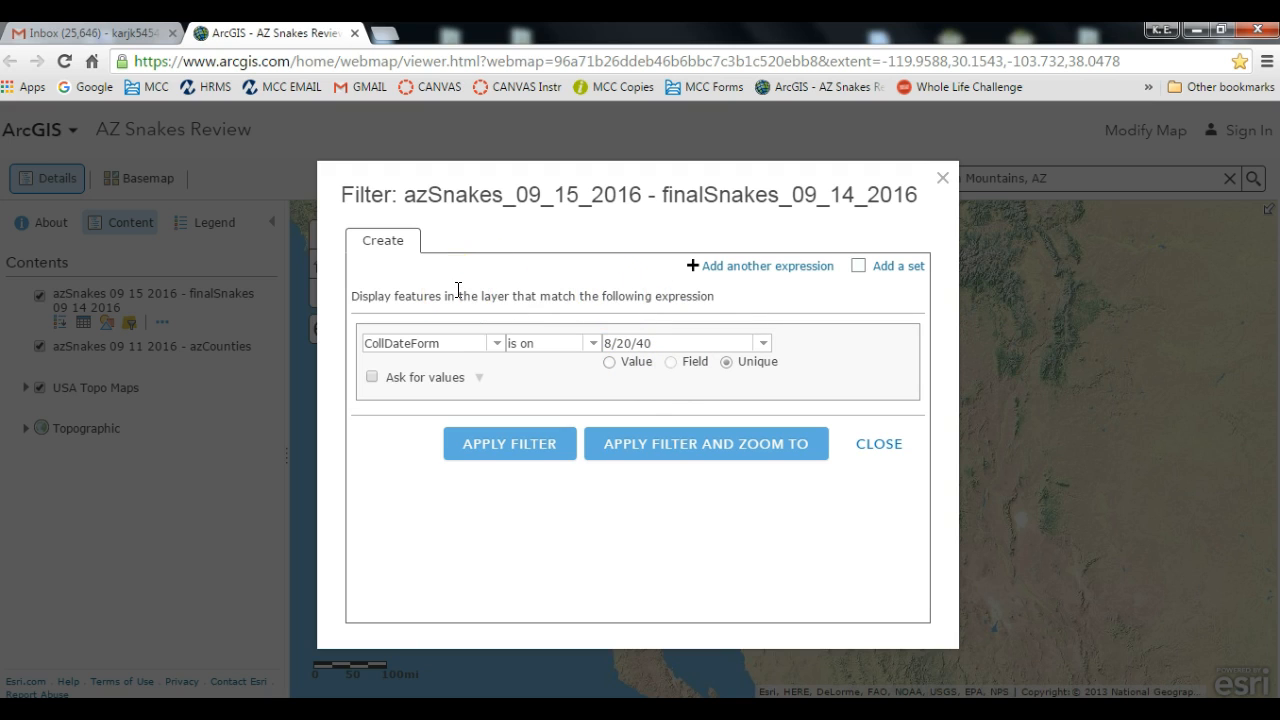
{"action": "left_click", "coordinate": [496, 345]}
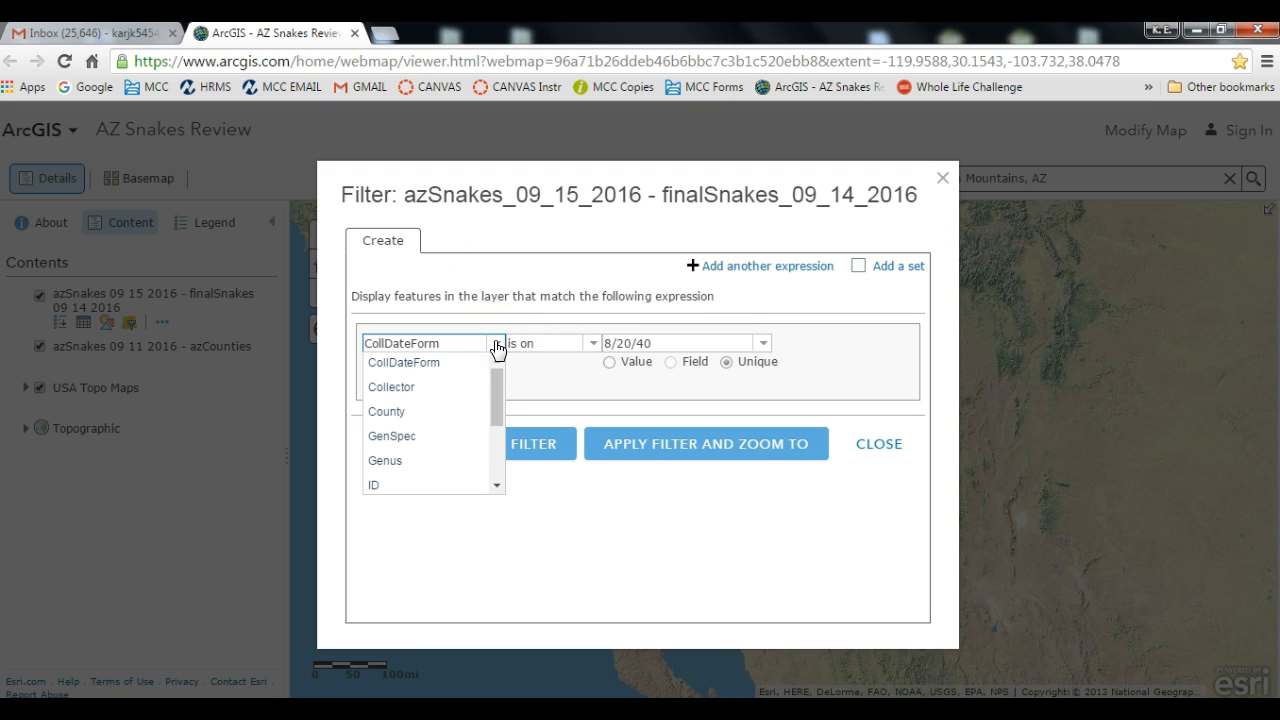
{"action": "left_click", "coordinate": [418, 438]}
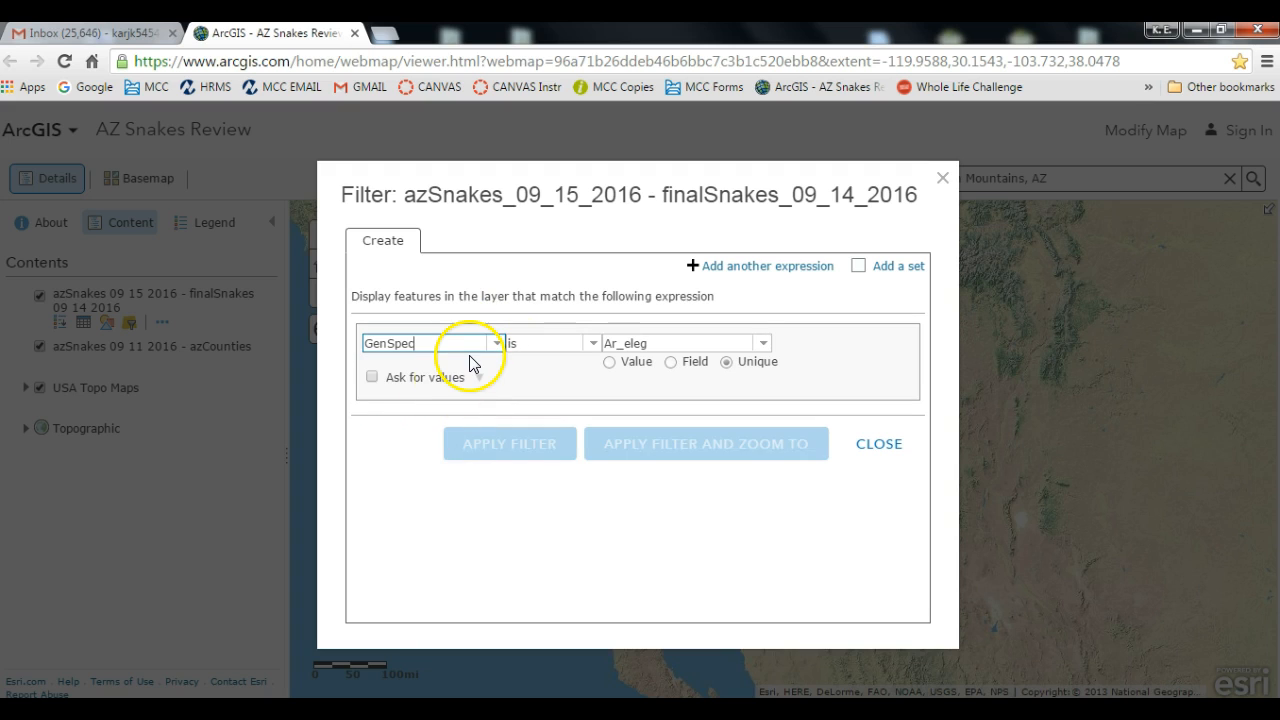
Switch the GenSpec filter expression to a manually entered value and enter Ar_eleg
{"action": "left_click", "coordinate": [653, 343]}
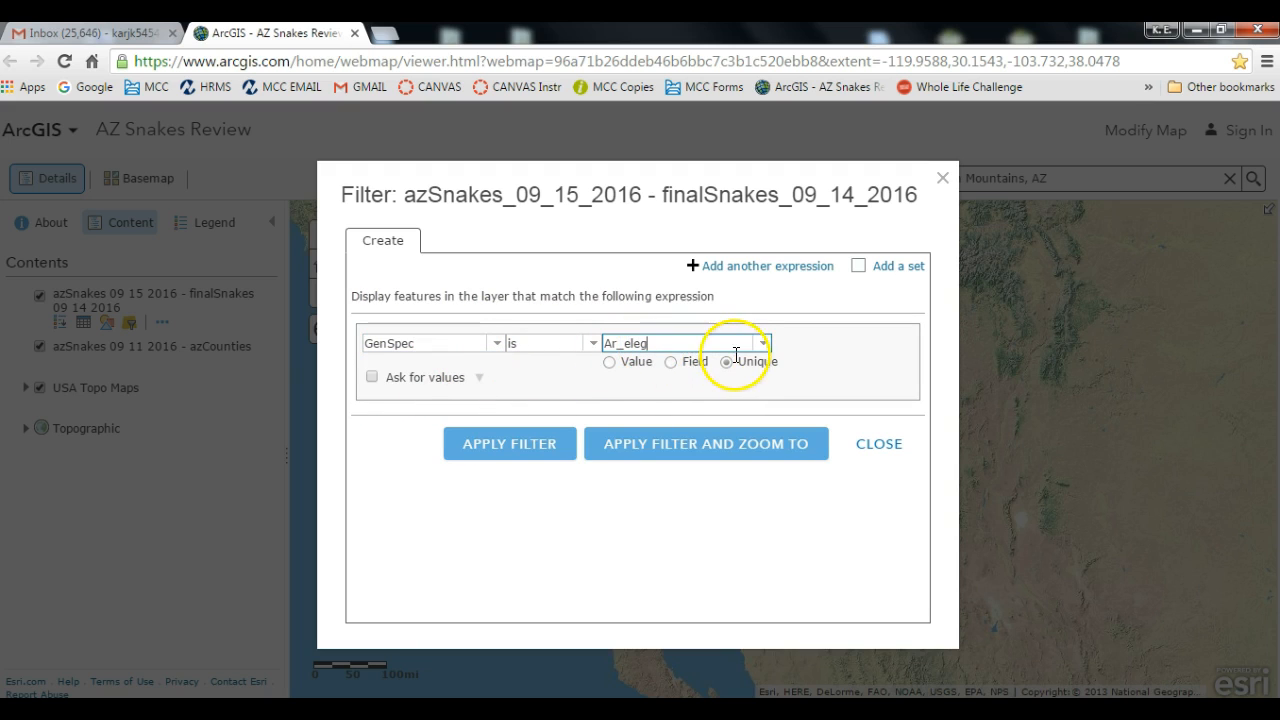
{"action": "left_click", "coordinate": [611, 363]}
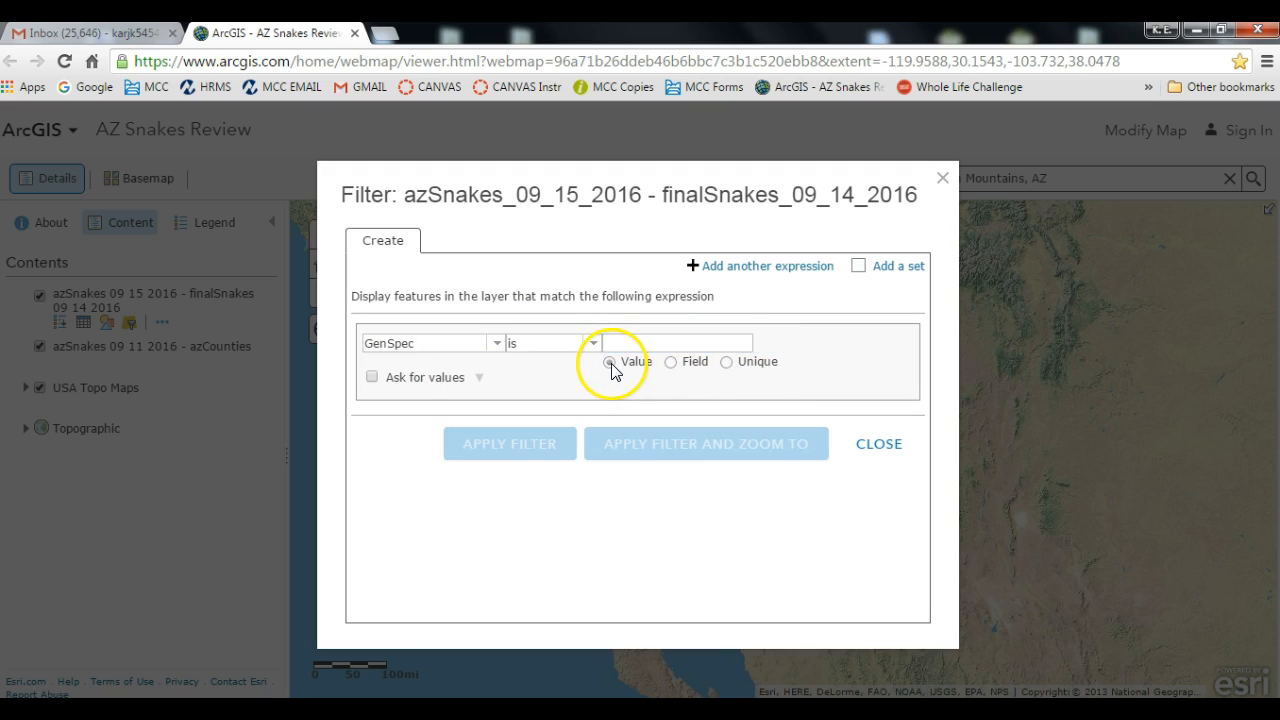
{"action": "left_click", "coordinate": [618, 343]}
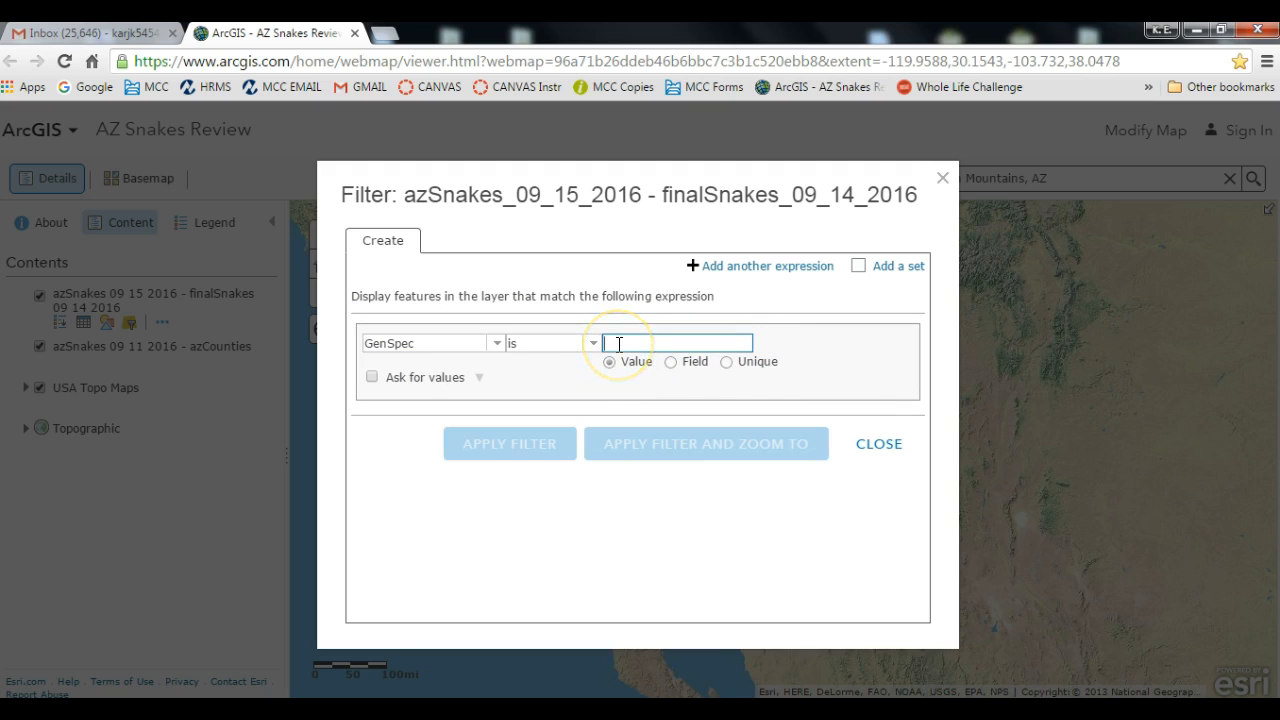
{"action": "type", "text": "Ar_eleg"}
{"action": "key", "text": "BackSpace"}
{"action": "key", "text": "BackSpace"}
{"action": "key", "text": "BackSpace"}
{"action": "key", "text": "BackSpace"}
{"action": "key", "text": "BackSpace"}
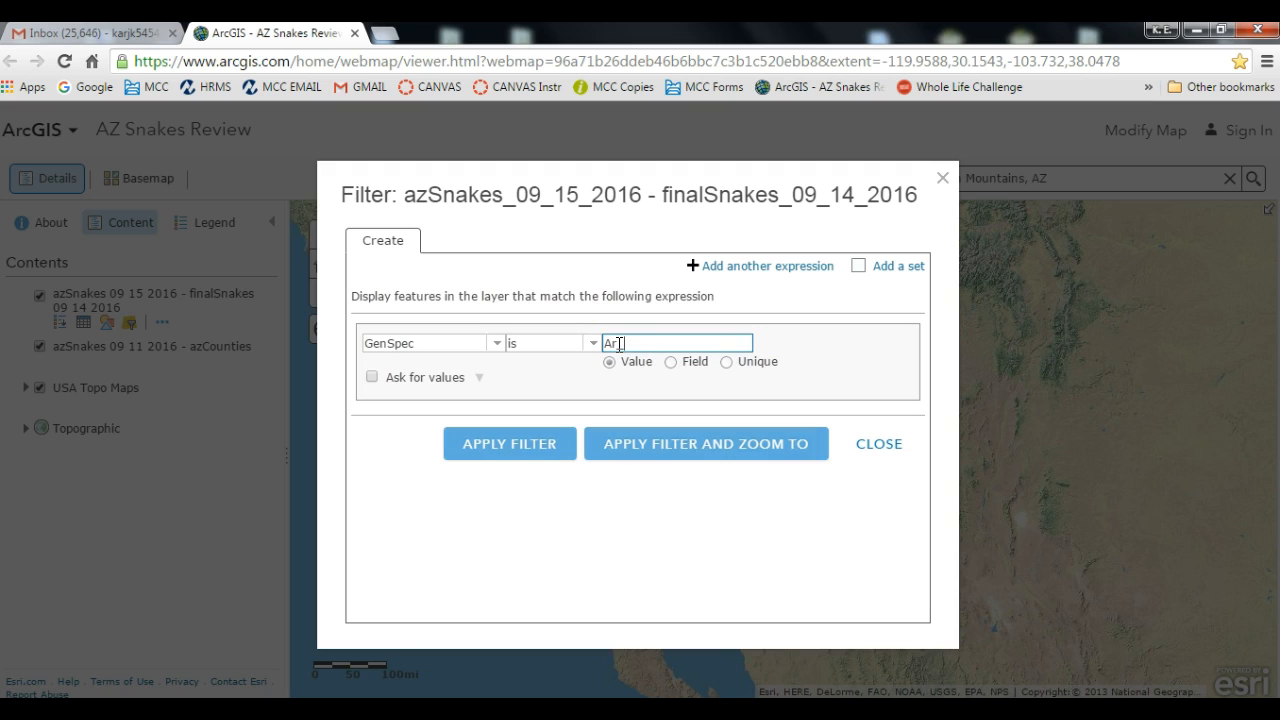
{"action": "type", "text": "eleg"}
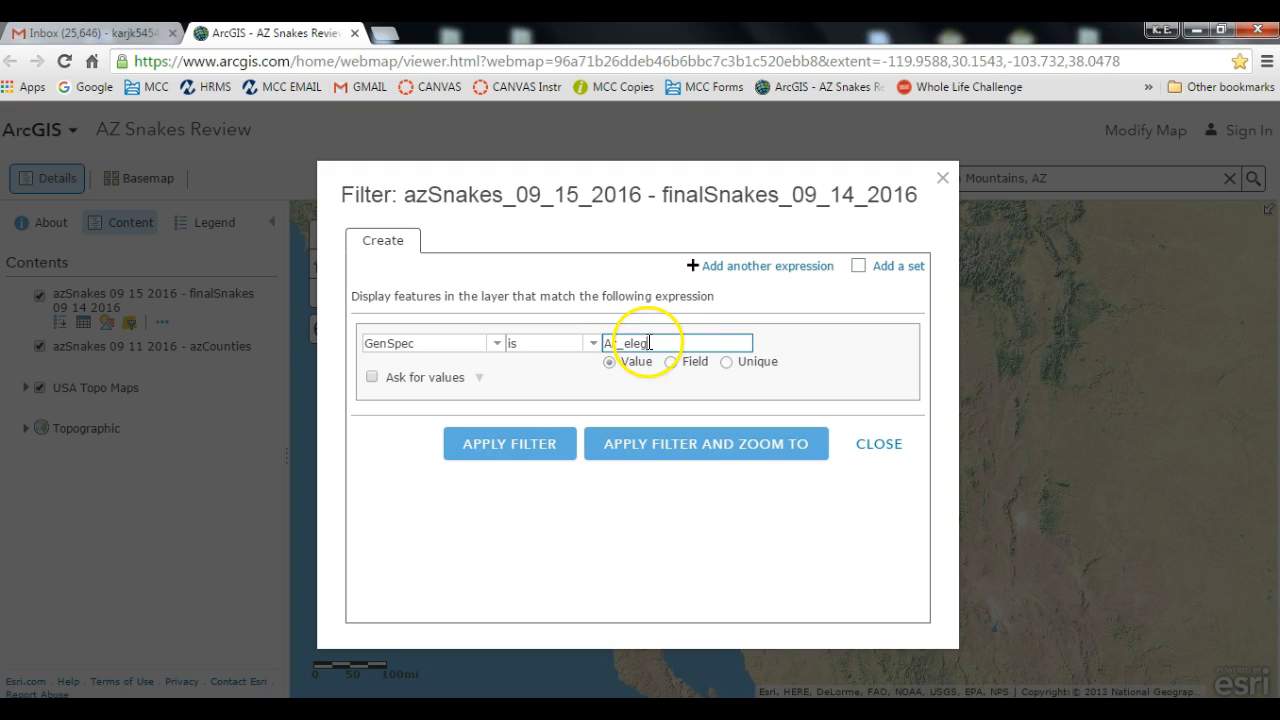
Review the comparison operators available for the GenSpec expression and clear the manually entered value
{"action": "left_click", "coordinate": [593, 345]}
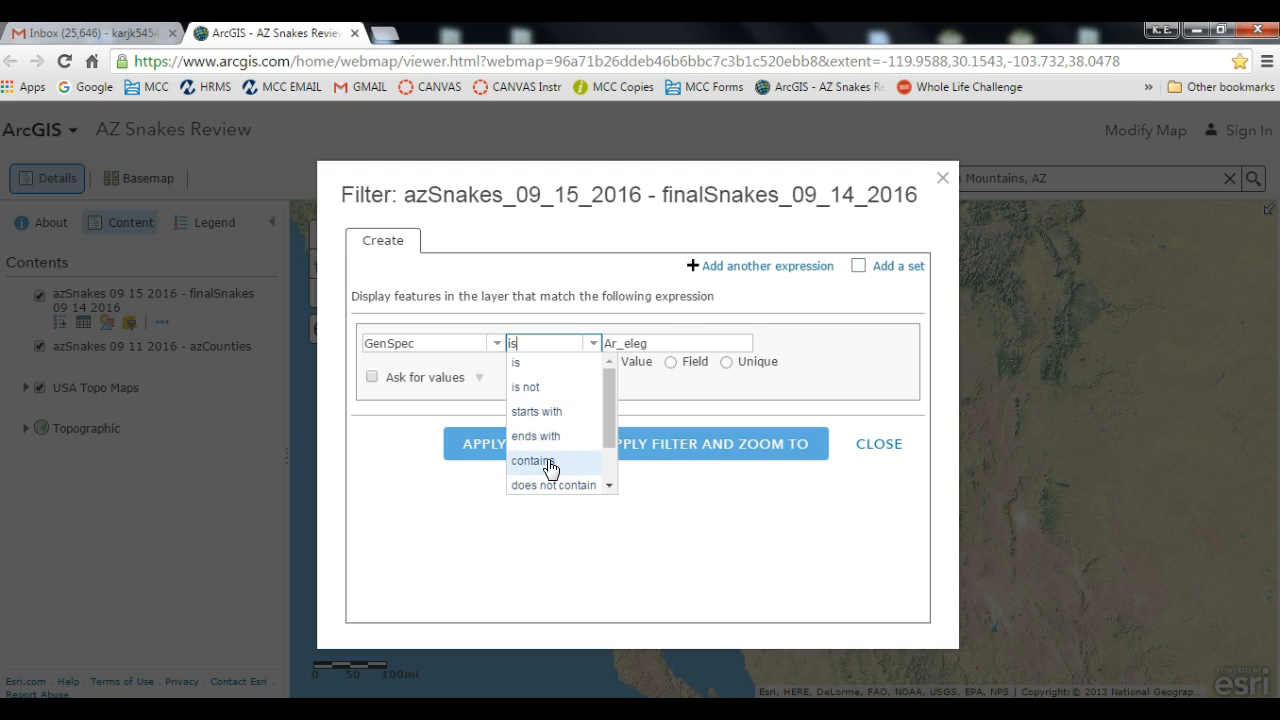
{"action": "left_click", "coordinate": [648, 343]}
{"action": "left_click_drag", "start_coordinate": [650, 342], "coordinate": [588, 347]}
{"action": "key", "text": "BackSpace"}
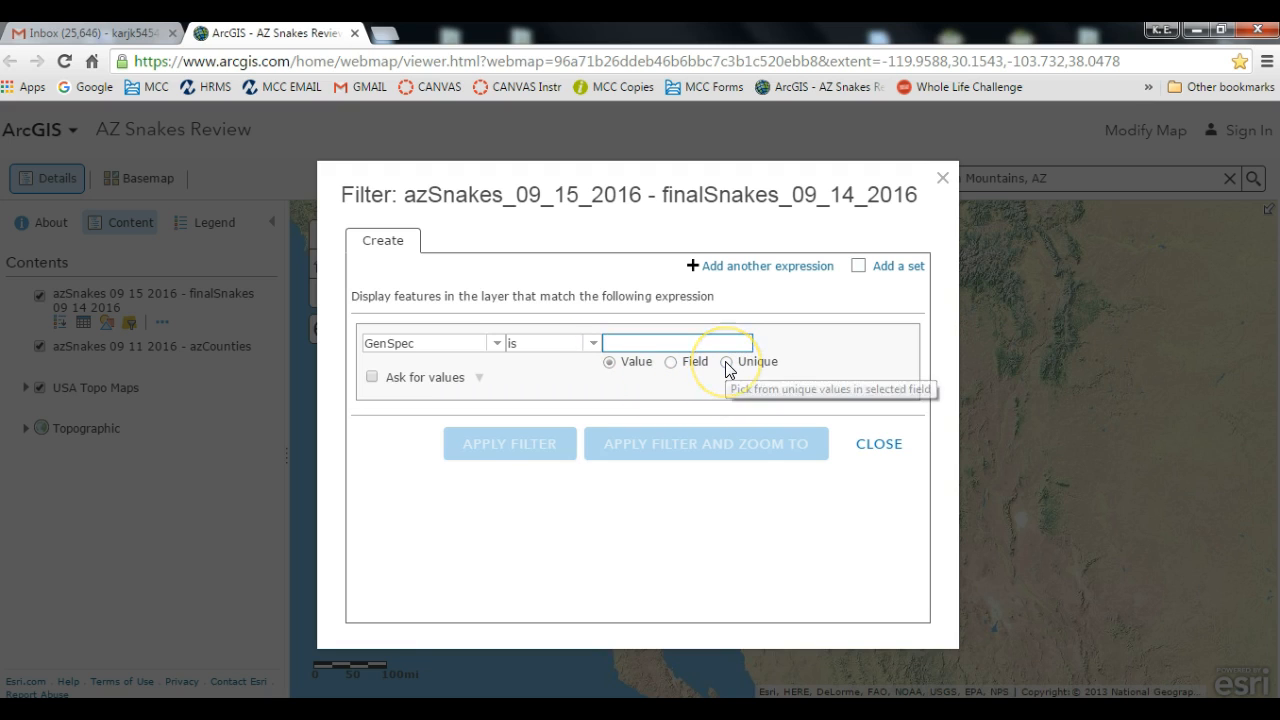
Choose Ar_eleg from the unique GenSpec values and apply the filter to the snake layer
{"action": "left_click", "coordinate": [727, 364]}
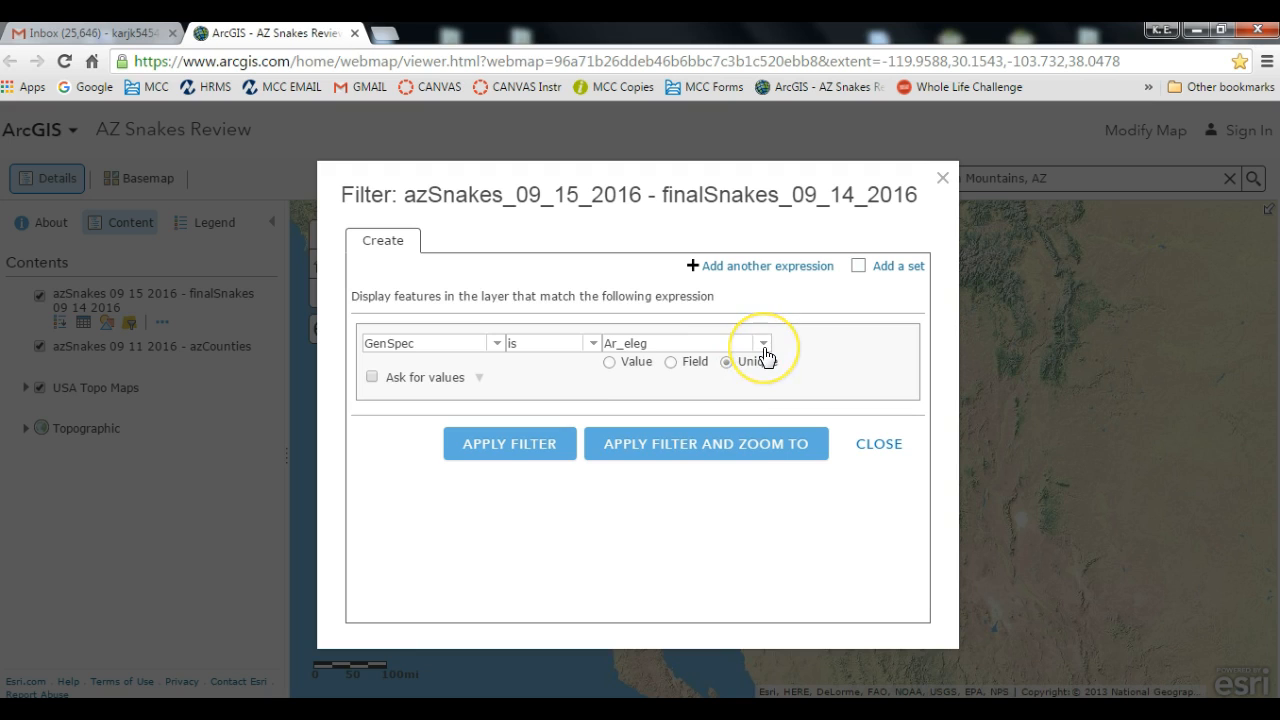
{"action": "left_click", "coordinate": [763, 346]}
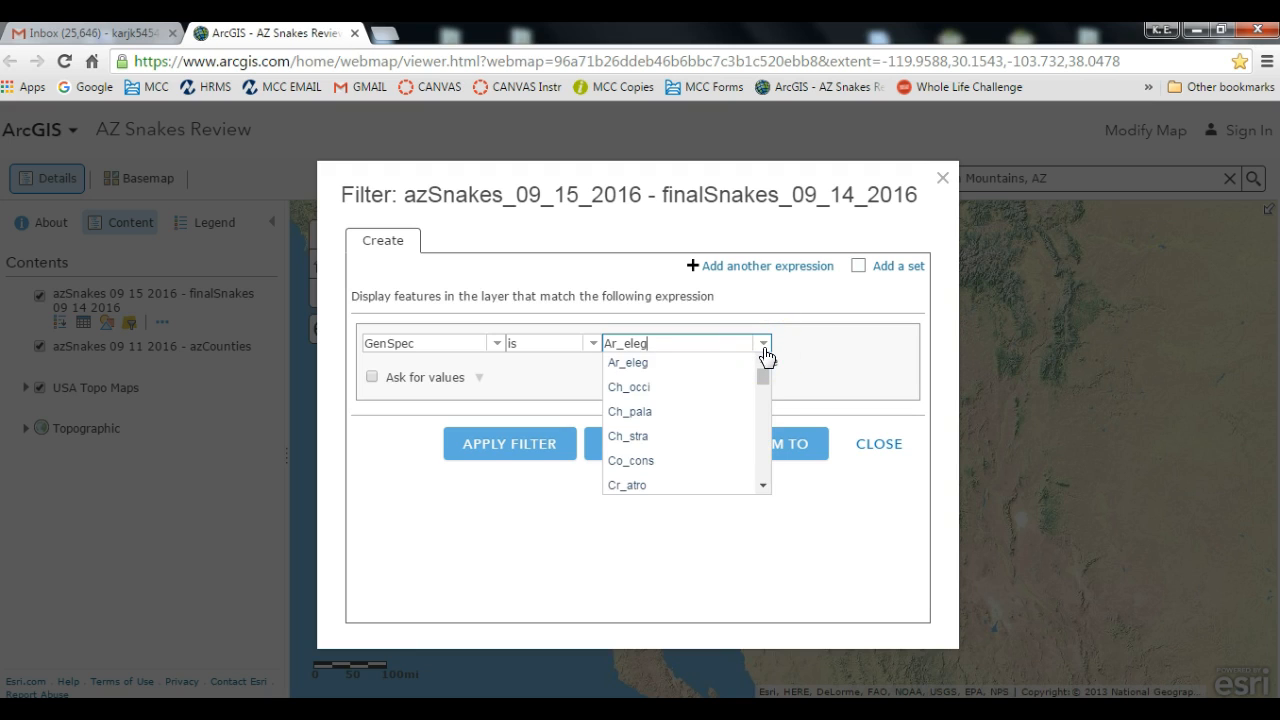
{"action": "left_click", "coordinate": [688, 386]}
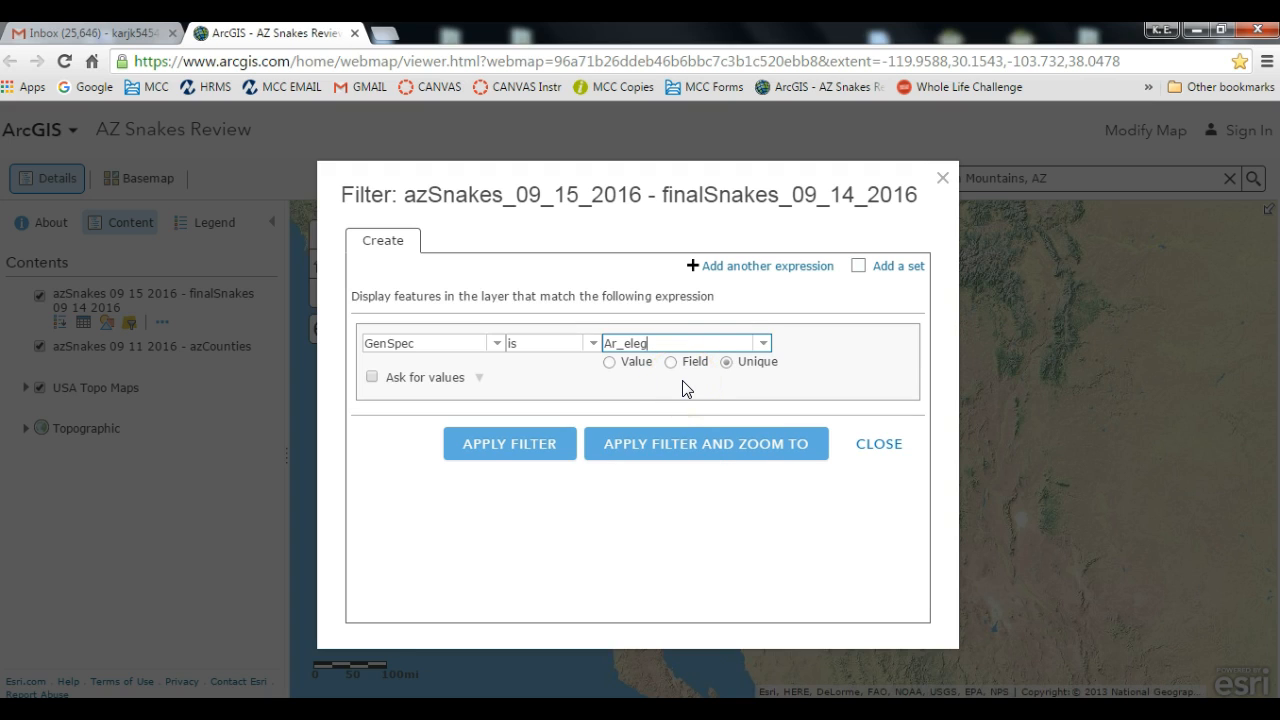
{"action": "left_click", "coordinate": [522, 448]}
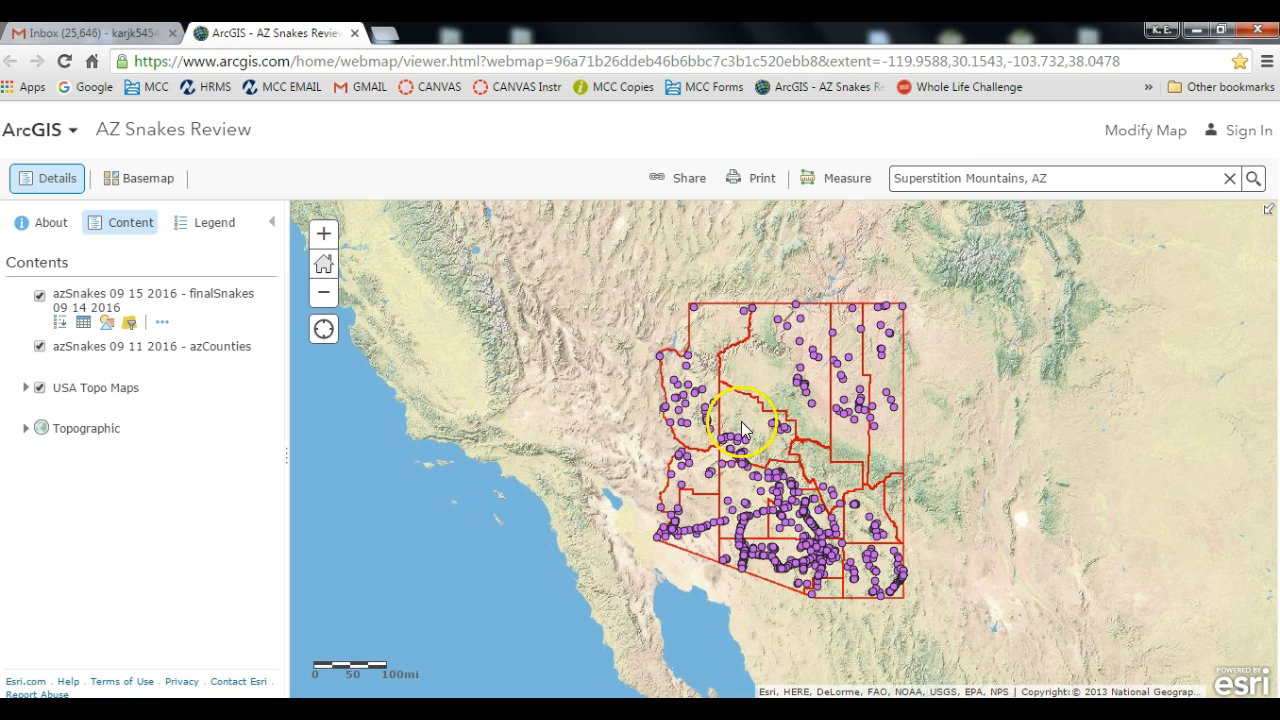
Add a second filter expression, County is Yavapai, to the finalSnakes layer's Ar_eleg filter and apply it
{"action": "left_click", "coordinate": [129, 322]}
{"action": "left_click", "coordinate": [436, 246]}
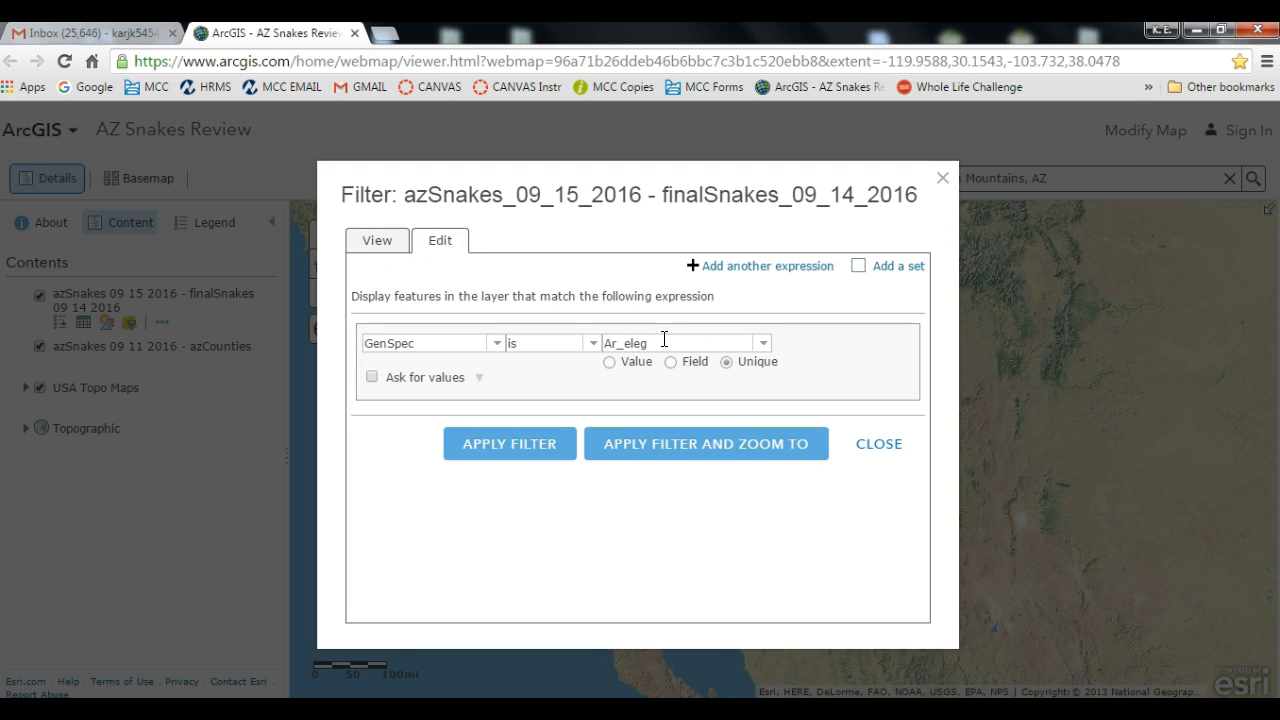
{"action": "left_click", "coordinate": [747, 266]}
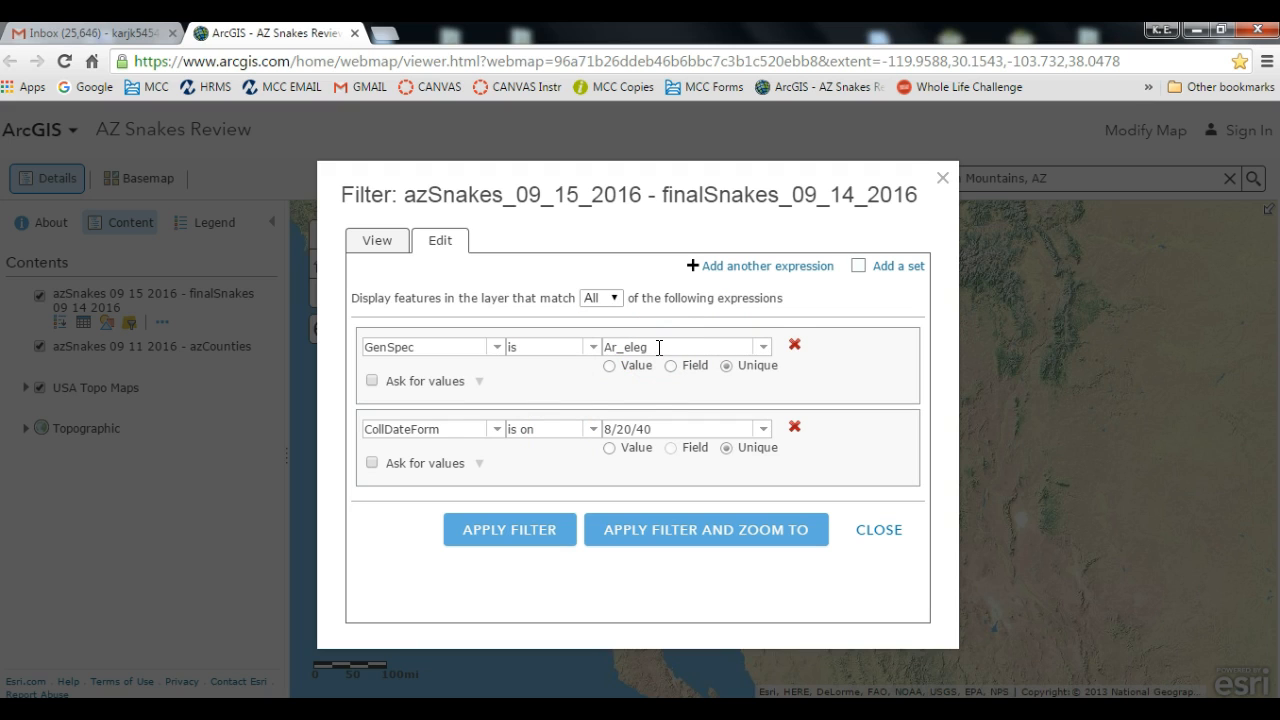
{"action": "left_click", "coordinate": [497, 431]}
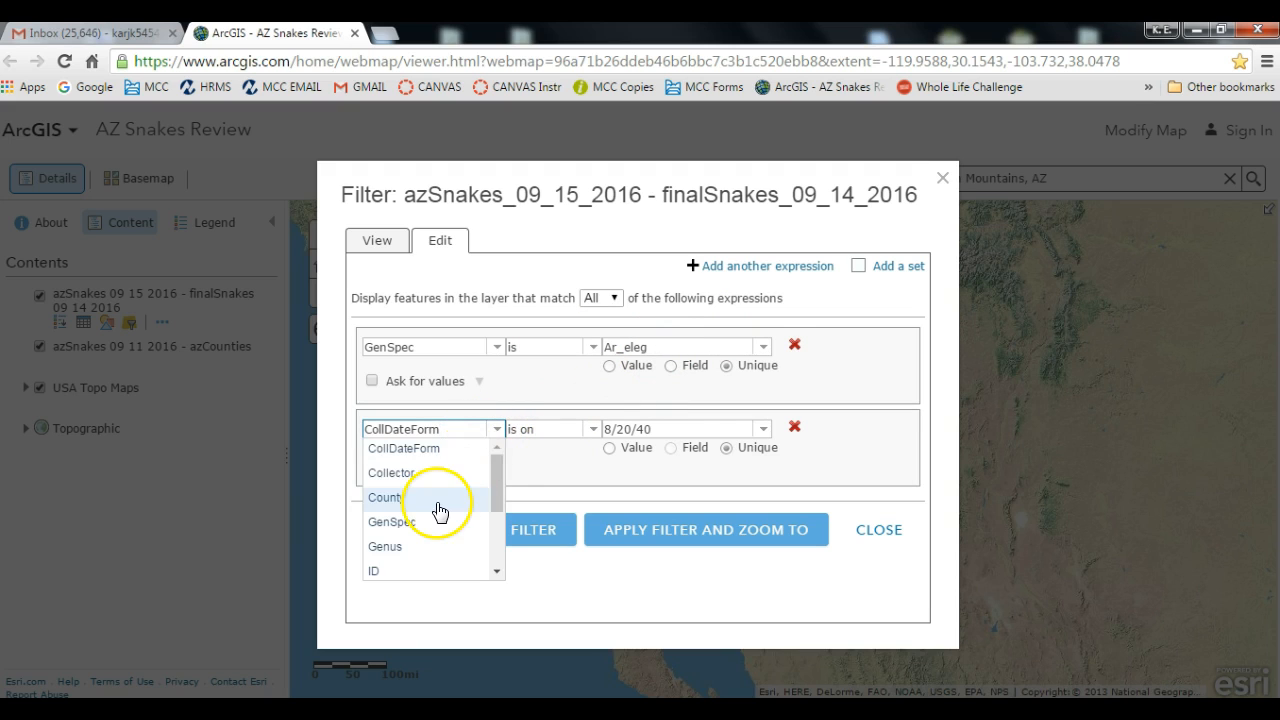
{"action": "left_click", "coordinate": [440, 512]}
{"action": "left_click", "coordinate": [763, 429]}
{"action": "left_click_drag", "start_coordinate": [763, 477], "coordinate": [766, 557]}
{"action": "left_click", "coordinate": [680, 543]}
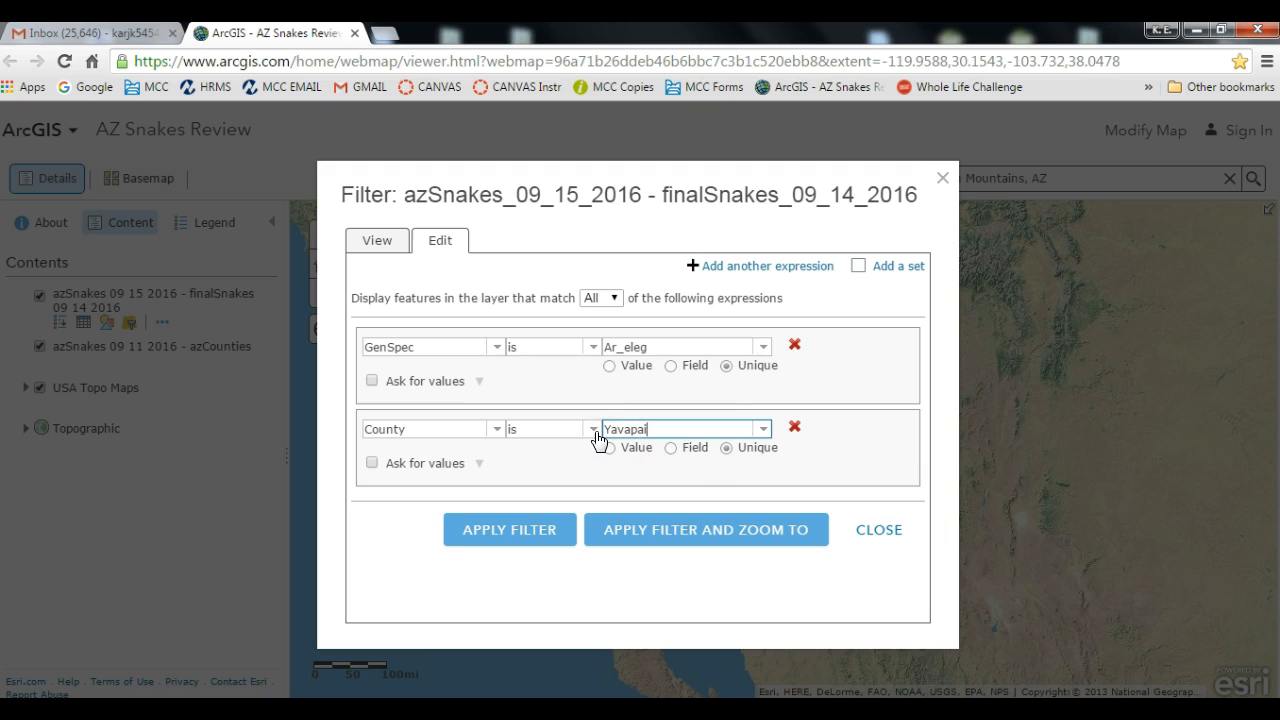
{"action": "left_click", "coordinate": [536, 513]}
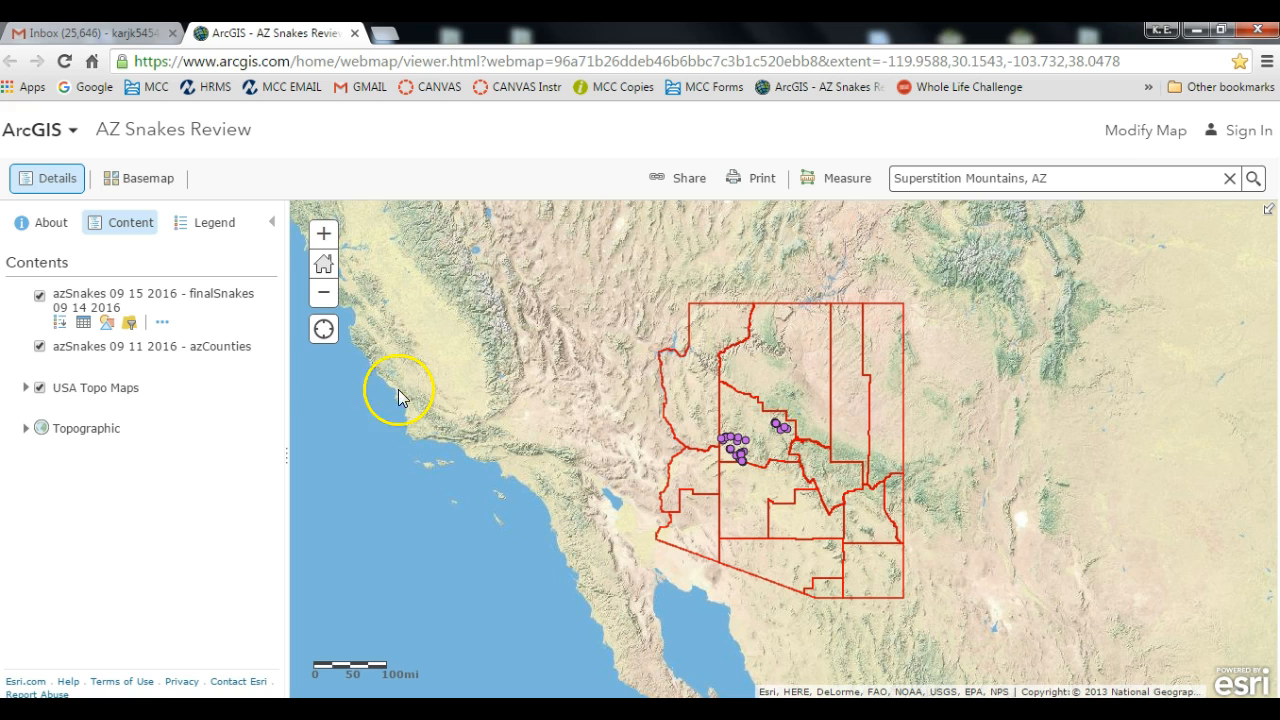
Add a set to the finalSnakes filter and review its expressions alongside the GenSpec and County expressions
{"action": "left_click", "coordinate": [135, 326]}
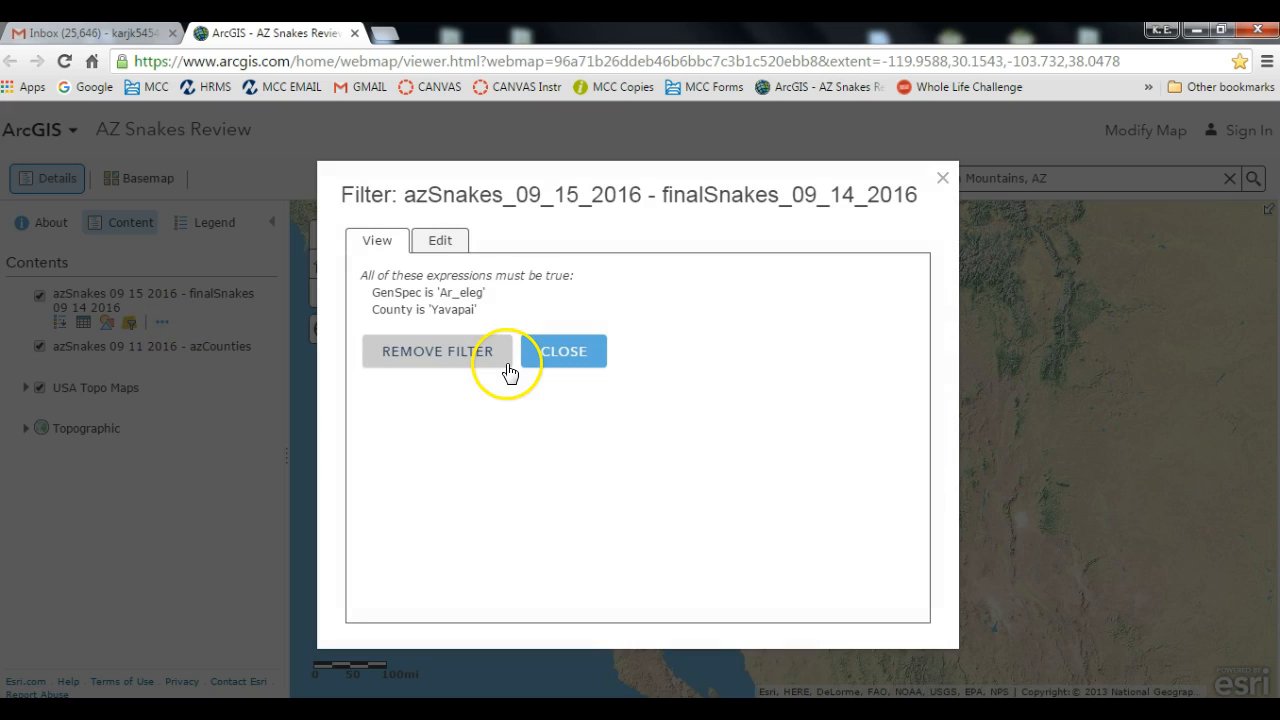
{"action": "left_click", "coordinate": [452, 242]}
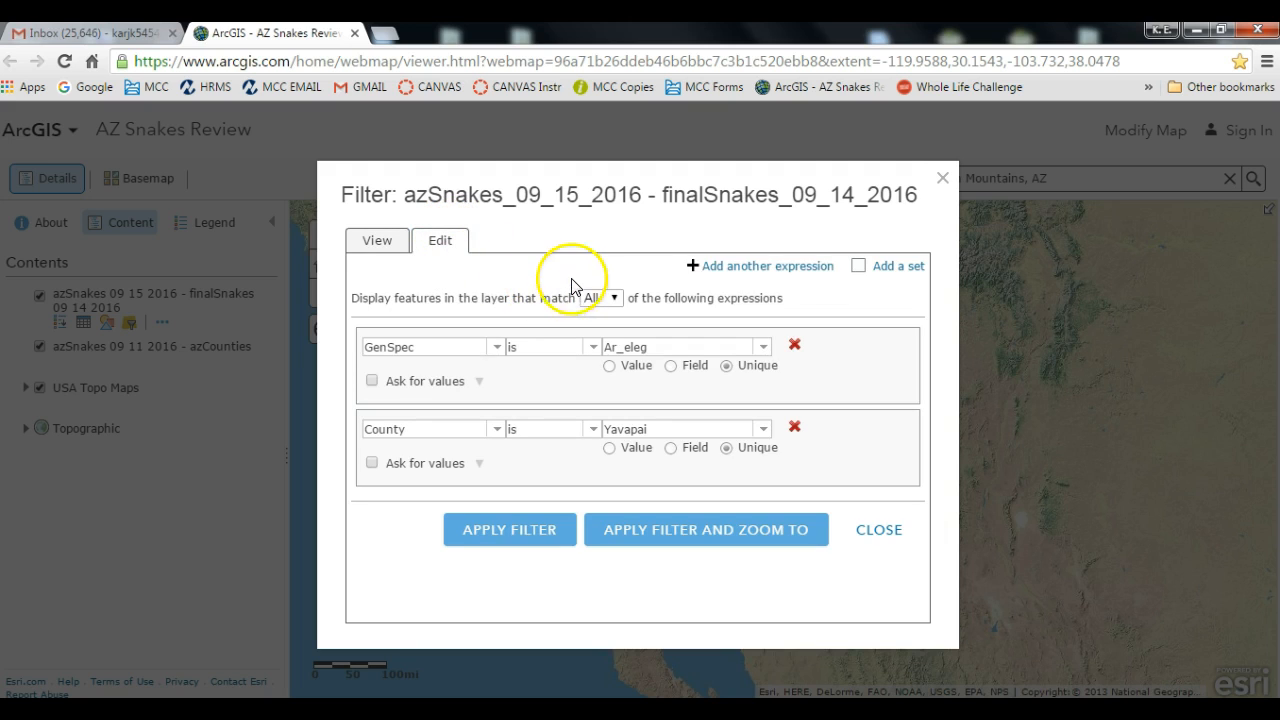
{"action": "left_click", "coordinate": [859, 268]}
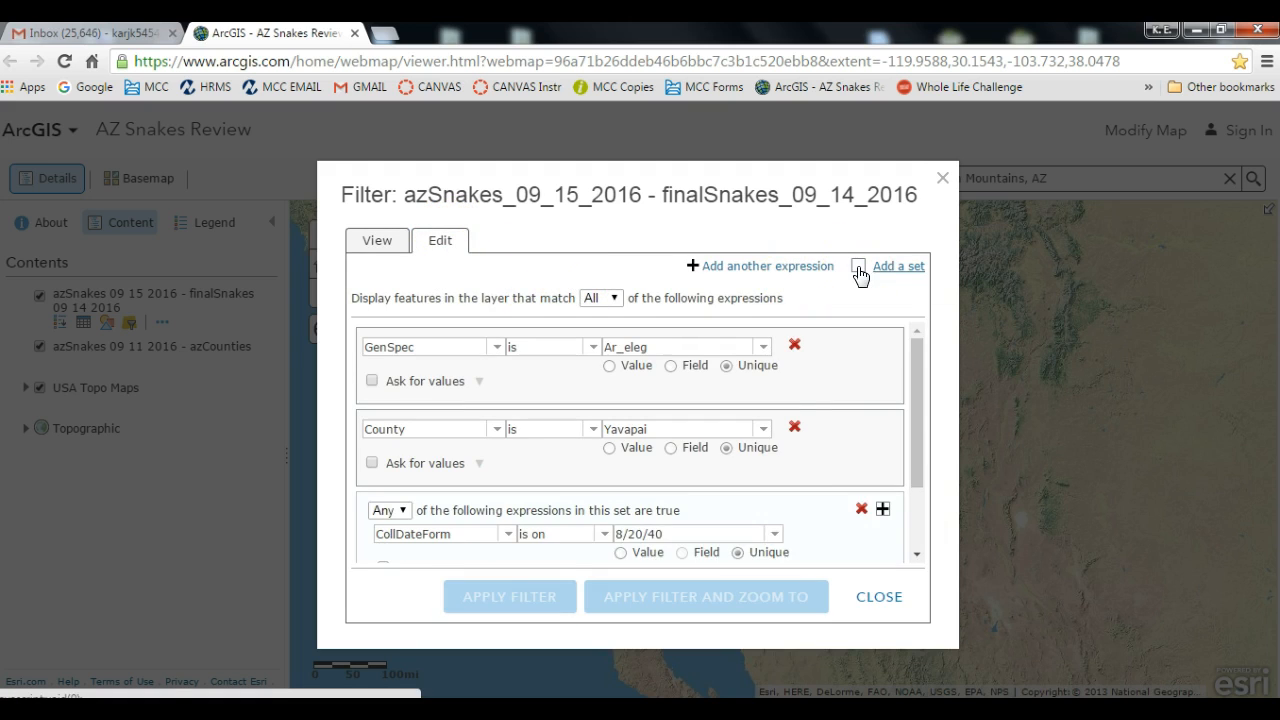
{"action": "left_click_drag", "start_coordinate": [917, 414], "coordinate": [919, 485]}
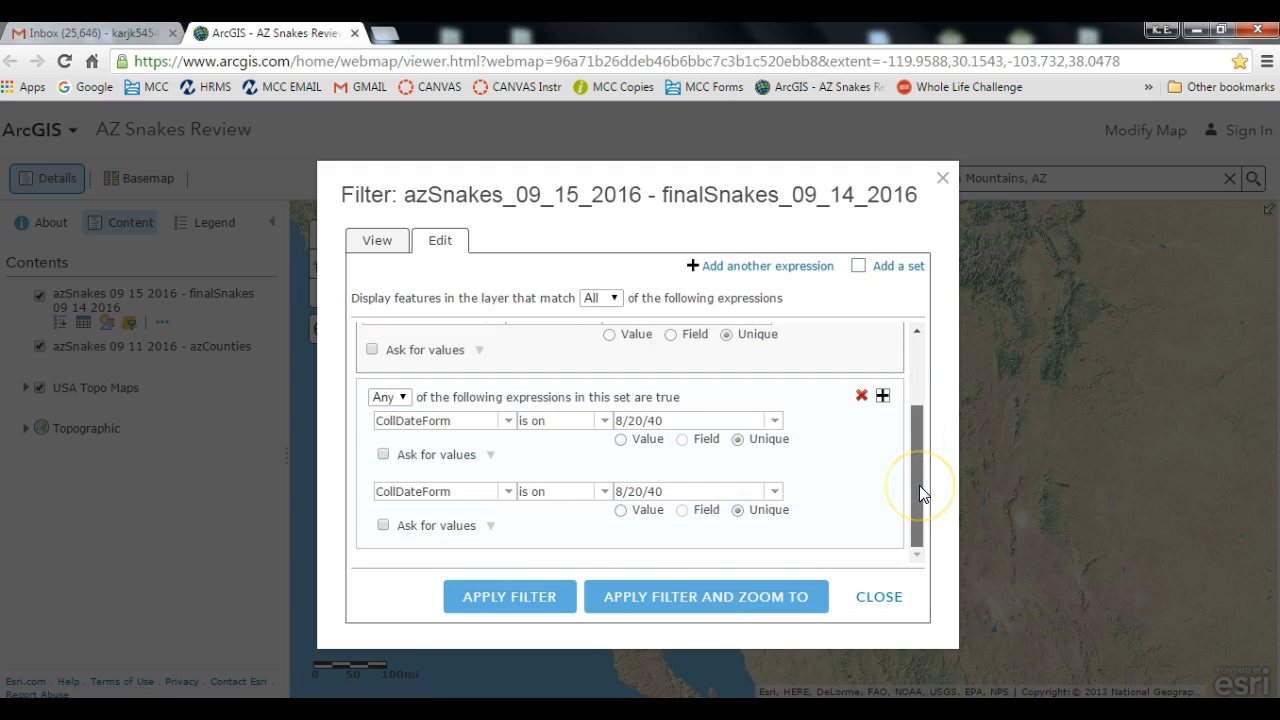
{"action": "left_click_drag", "start_coordinate": [919, 485], "coordinate": [903, 390]}
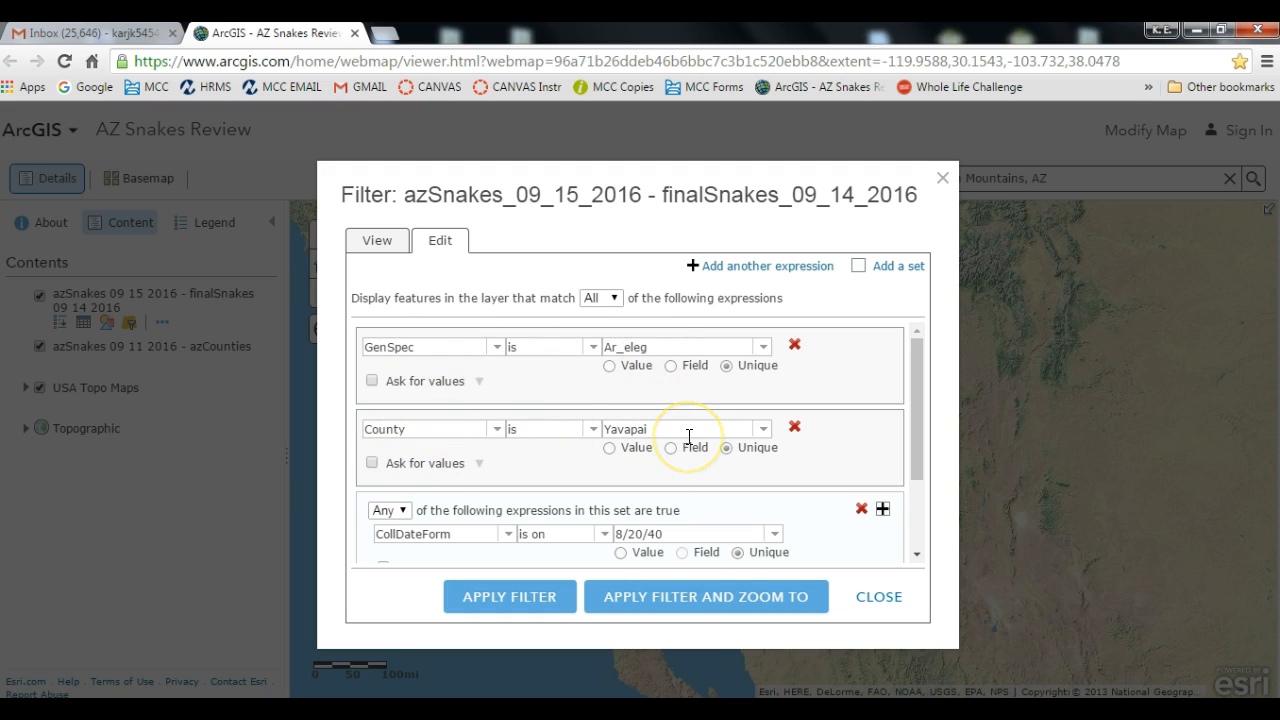
{"action": "left_click_drag", "start_coordinate": [915, 370], "coordinate": [924, 418]}
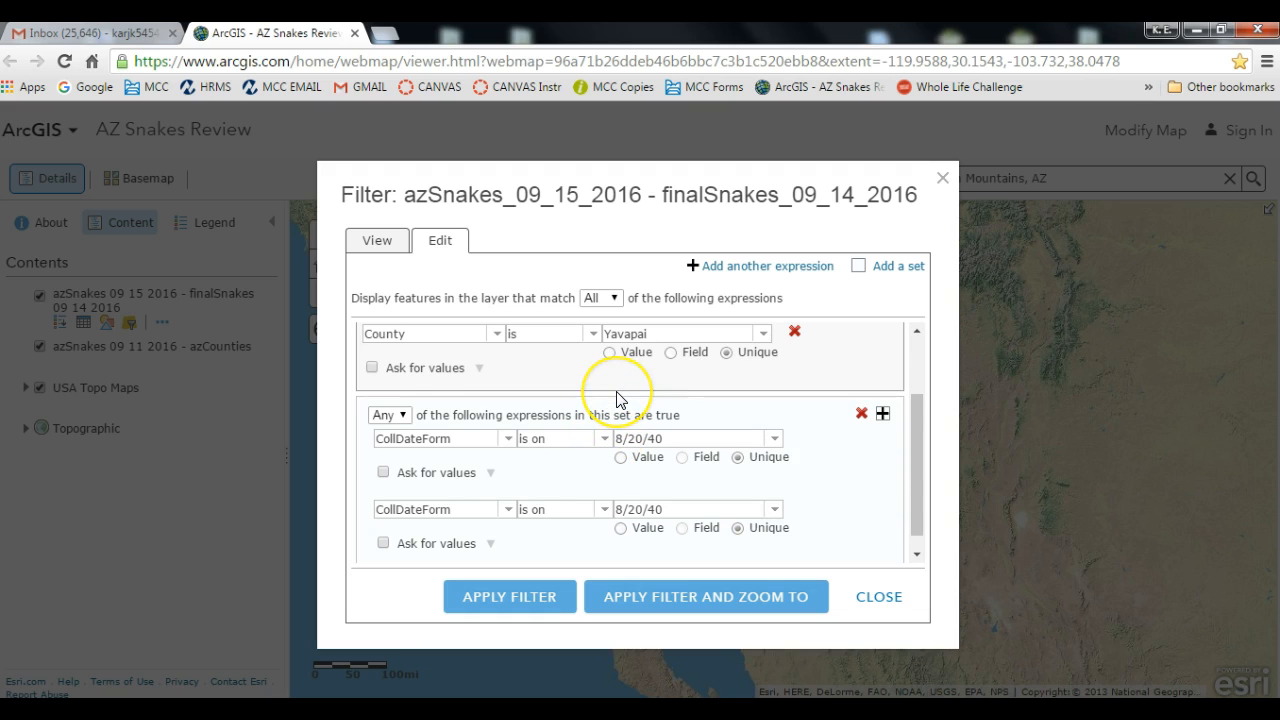
{"action": "scroll", "coordinate": [617, 400], "scroll_direction": "up", "scroll_amount": 3}
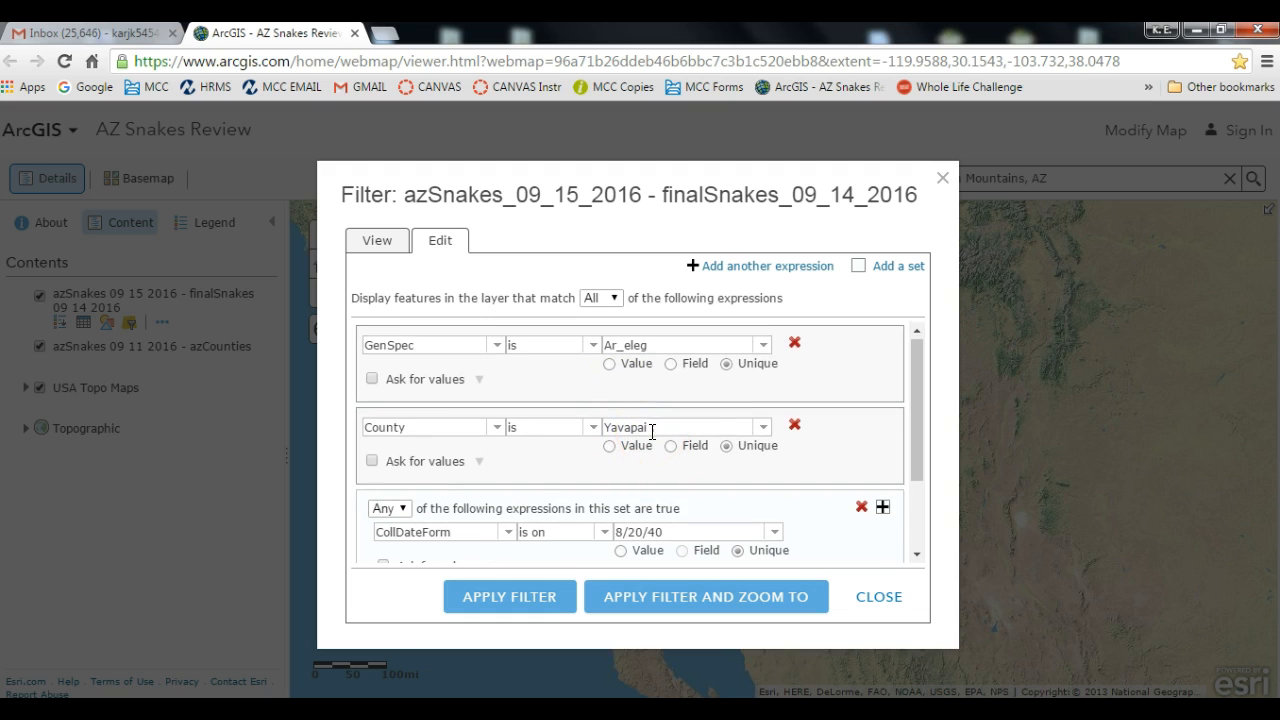
{"action": "scroll", "coordinate": [651, 432], "scroll_direction": "down", "scroll_amount": 2}
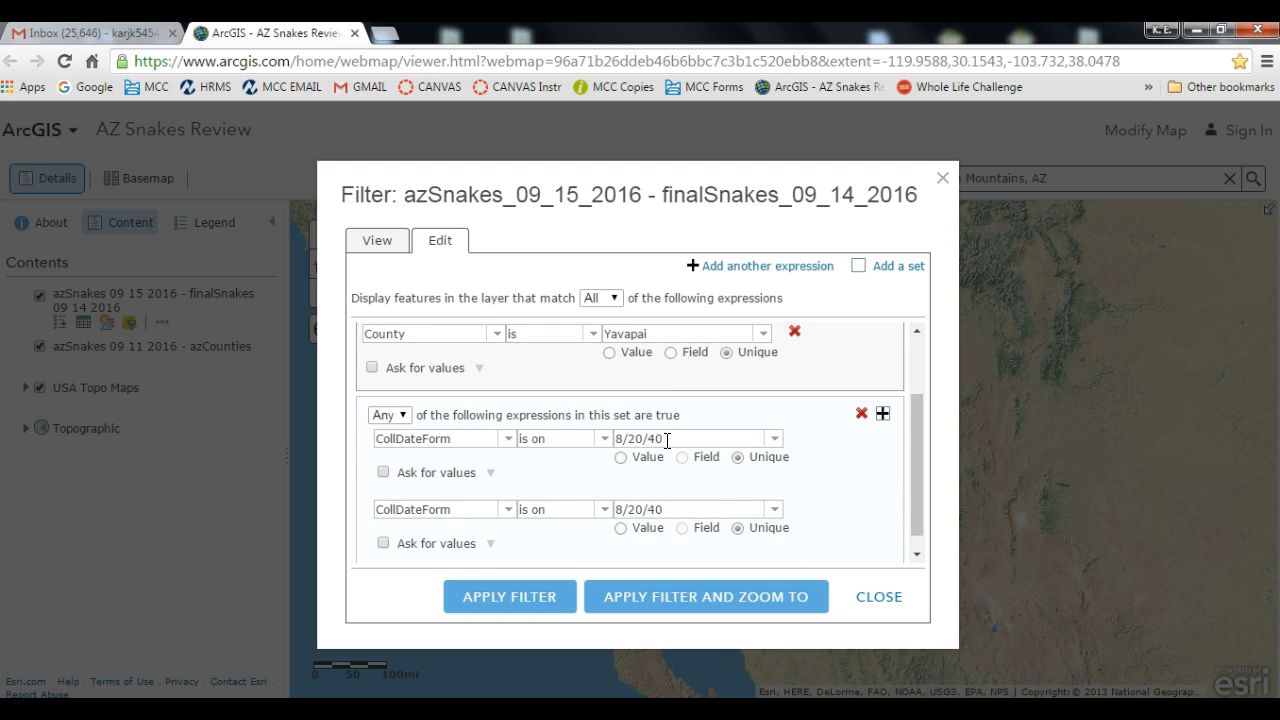
Set the date of the set's first CollDateForm expression to 5/26/91 from the unique values
{"action": "left_click", "coordinate": [776, 444]}
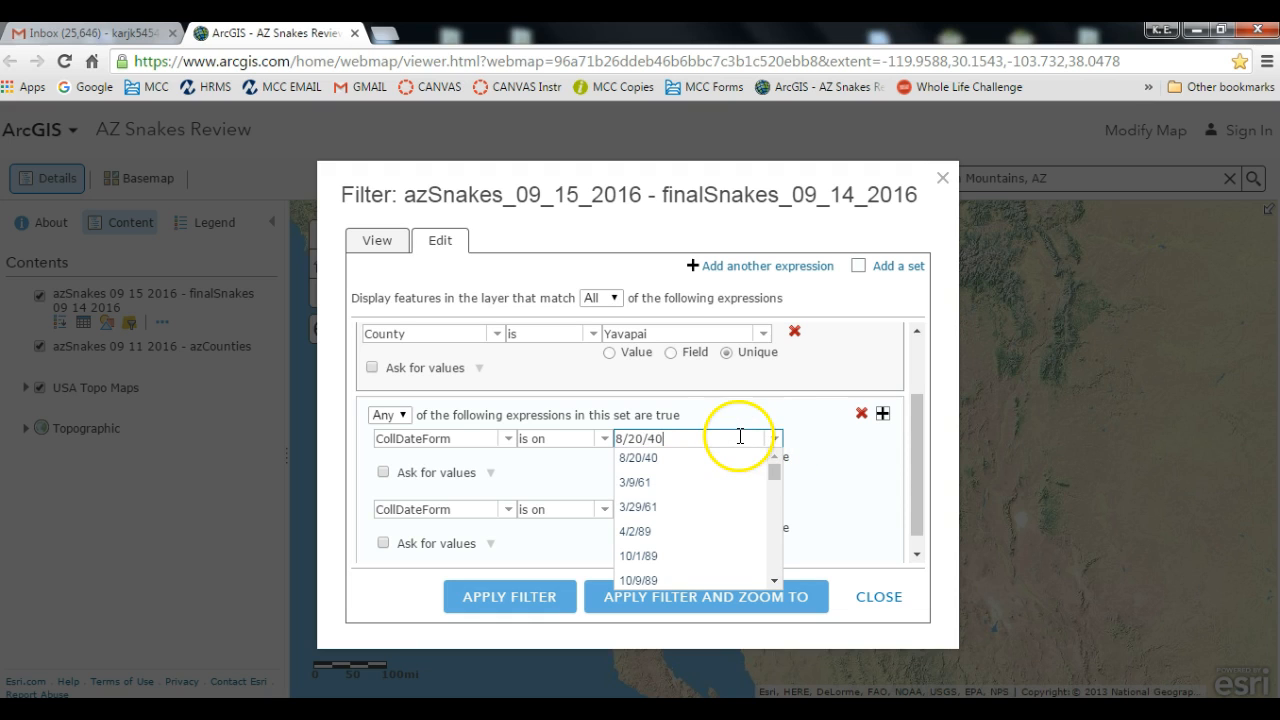
{"action": "left_click", "coordinate": [815, 472]}
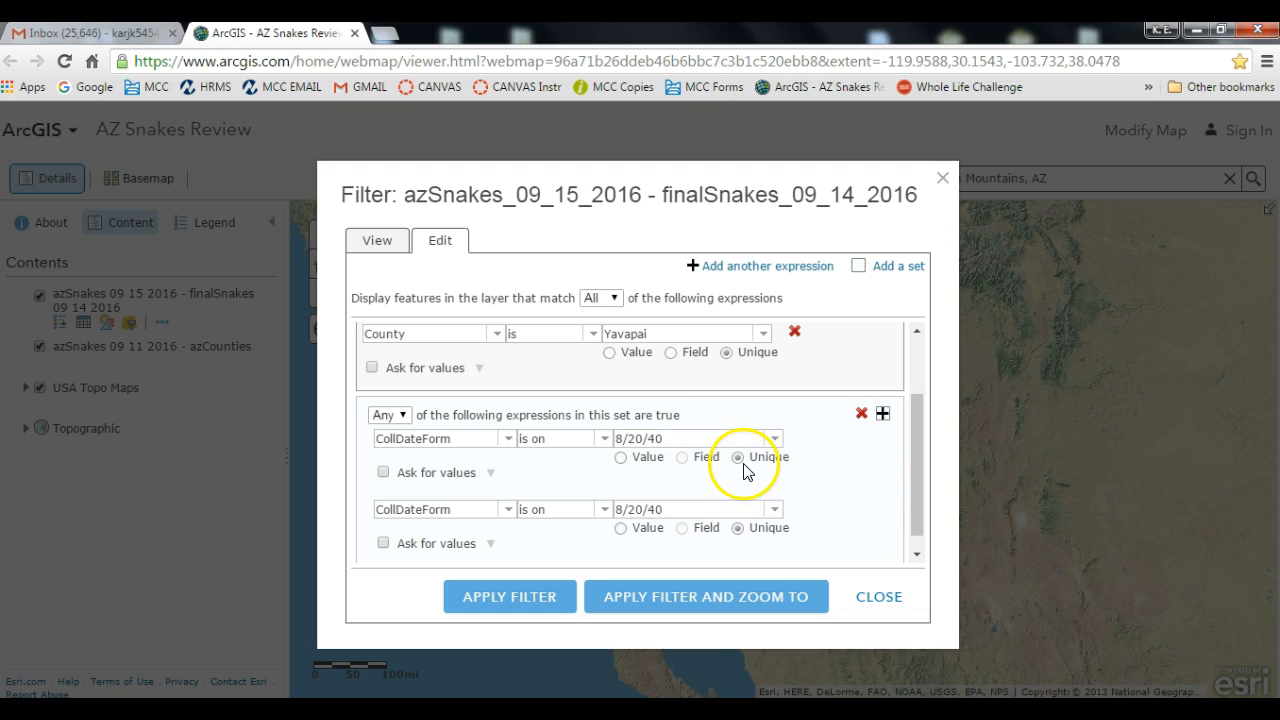
{"action": "left_click", "coordinate": [737, 441]}
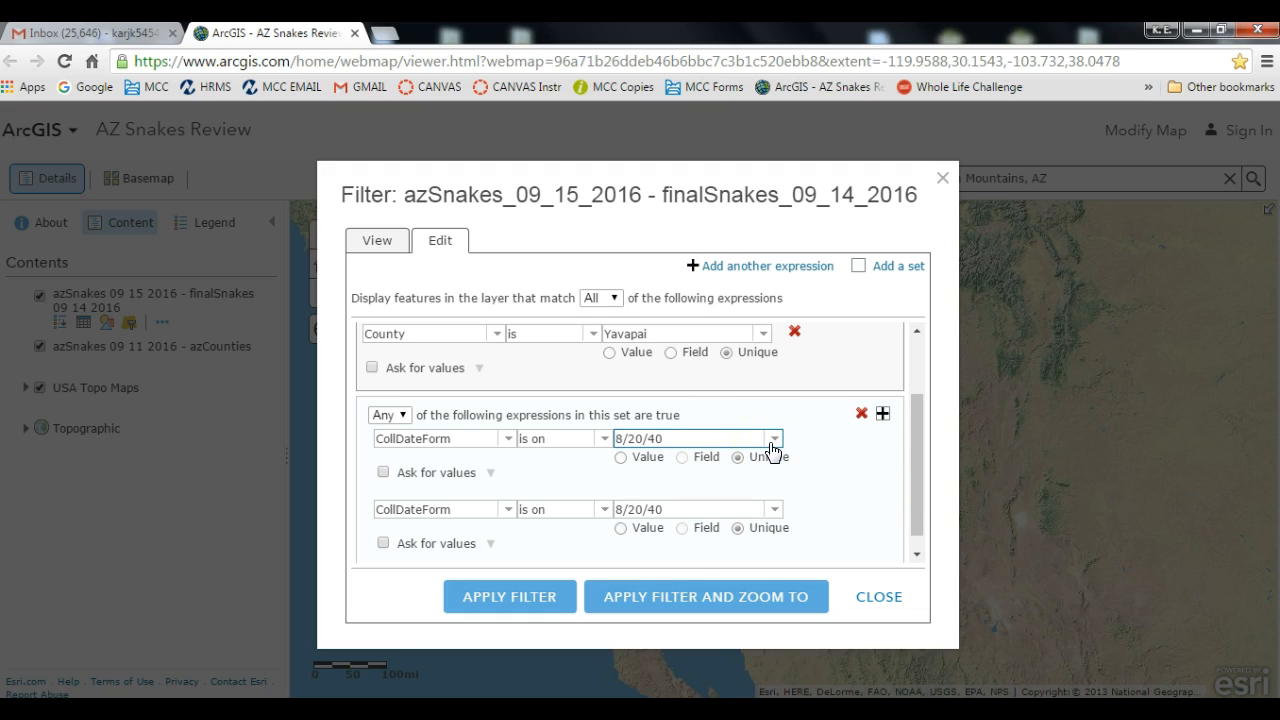
{"action": "left_click", "coordinate": [774, 440]}
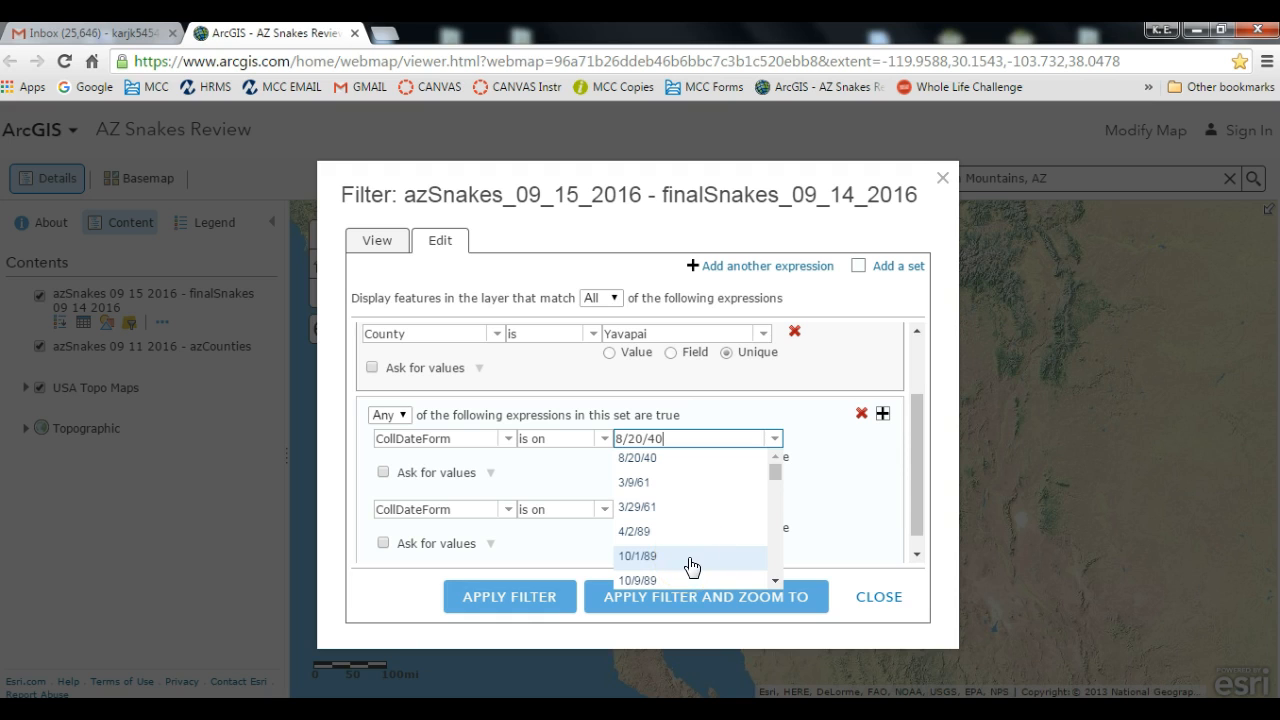
{"action": "left_click_drag", "start_coordinate": [713, 544], "coordinate": [785, 578]}
{"action": "left_click", "coordinate": [775, 582]}
{"action": "left_click", "coordinate": [775, 582]}
{"action": "left_click", "coordinate": [775, 582]}
{"action": "left_click", "coordinate": [775, 582]}
{"action": "left_click", "coordinate": [775, 582]}
{"action": "left_click", "coordinate": [775, 582]}
{"action": "left_click", "coordinate": [751, 588]}
{"action": "left_click", "coordinate": [651, 528]}
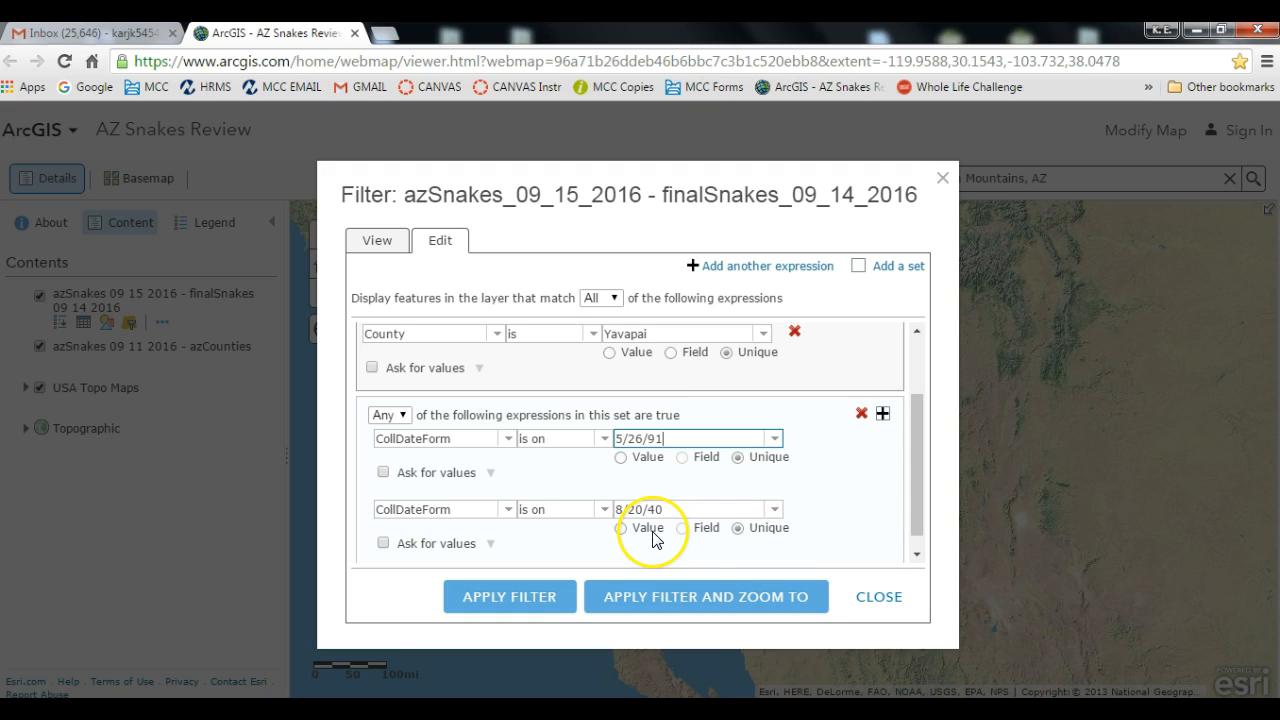
Change the set's second CollDateForm expression to is before, with 5/26/1991 as its manually entered date
{"action": "left_click", "coordinate": [605, 511]}
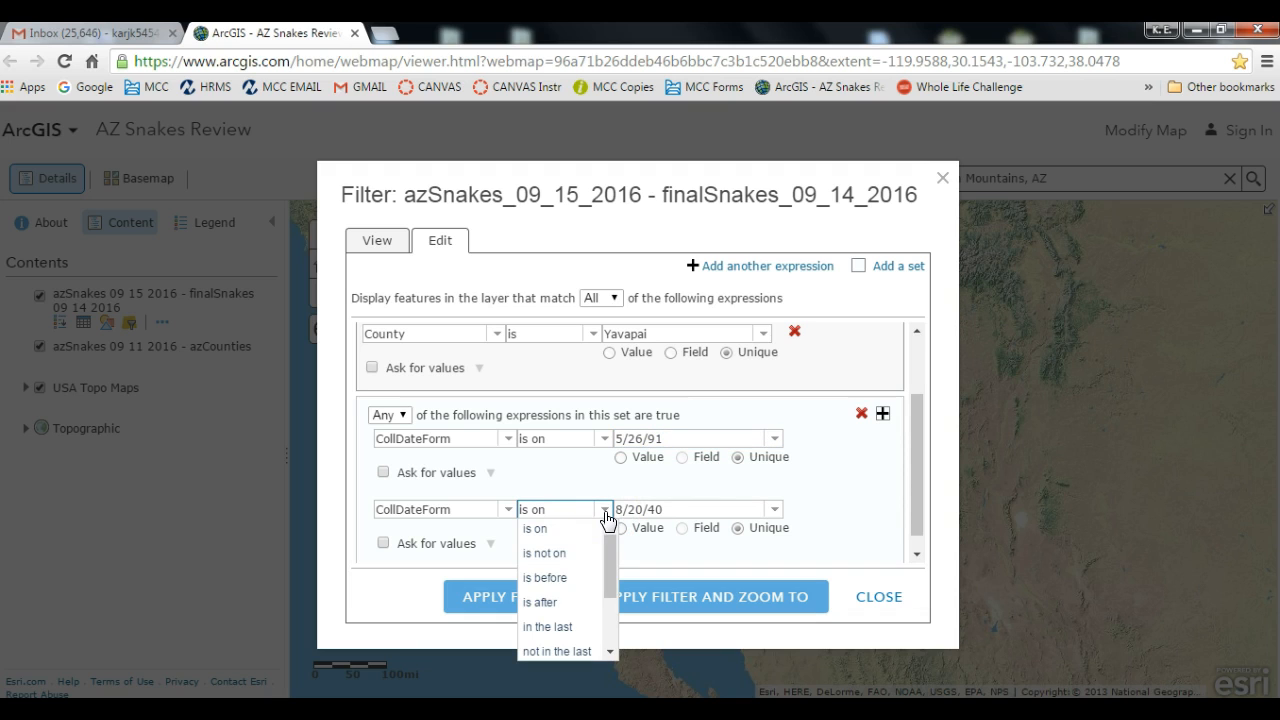
{"action": "left_click", "coordinate": [573, 577]}
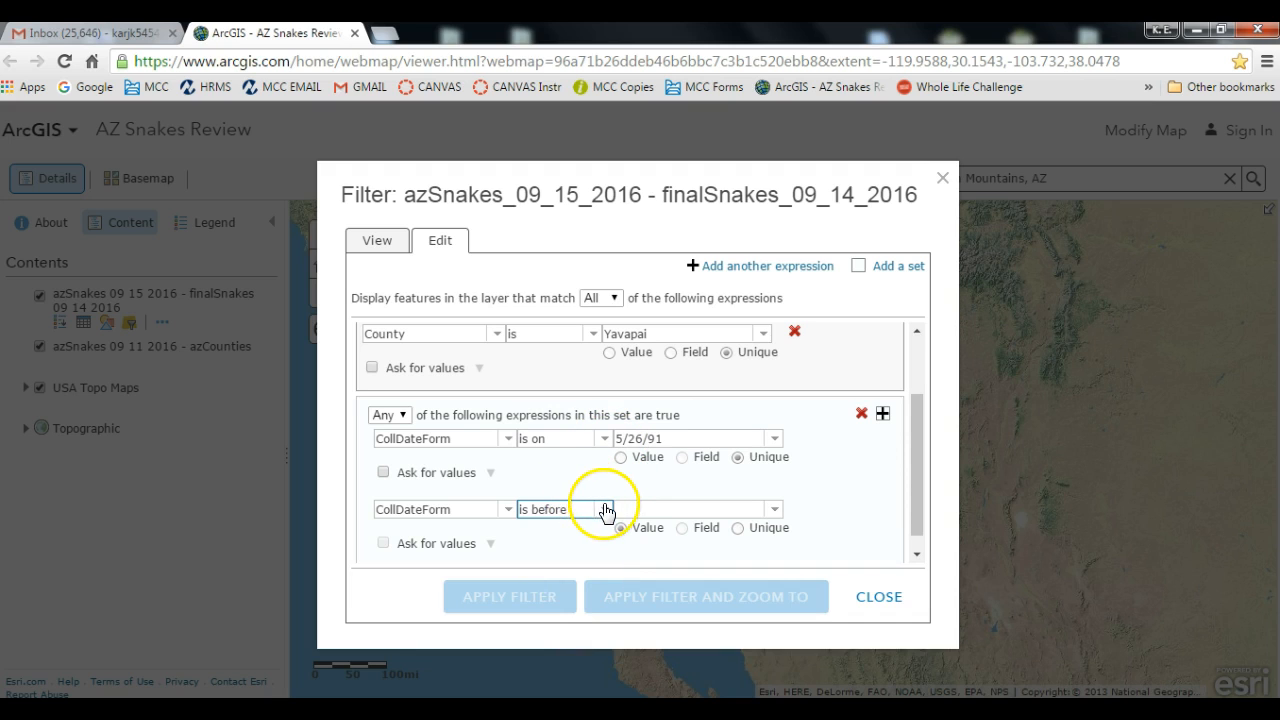
{"action": "left_click", "coordinate": [687, 512]}
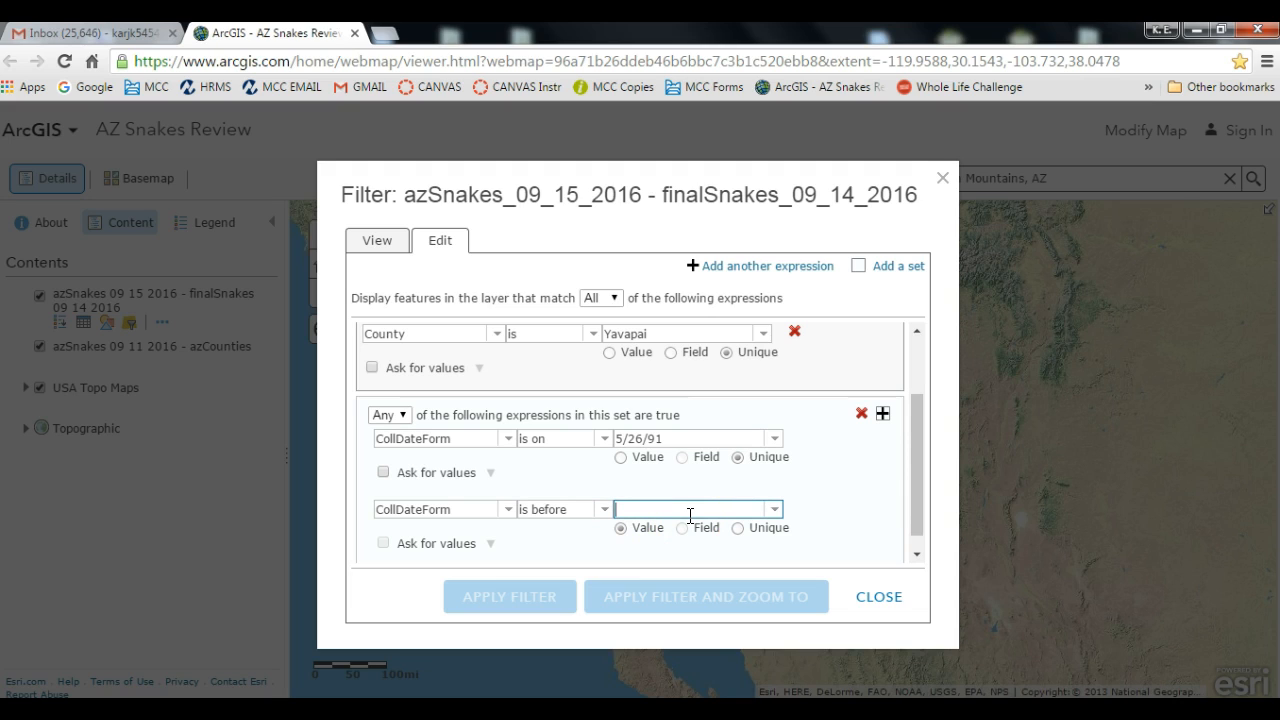
{"action": "type", "text": "5/26/91"}
{"action": "left_click", "coordinate": [650, 516]}
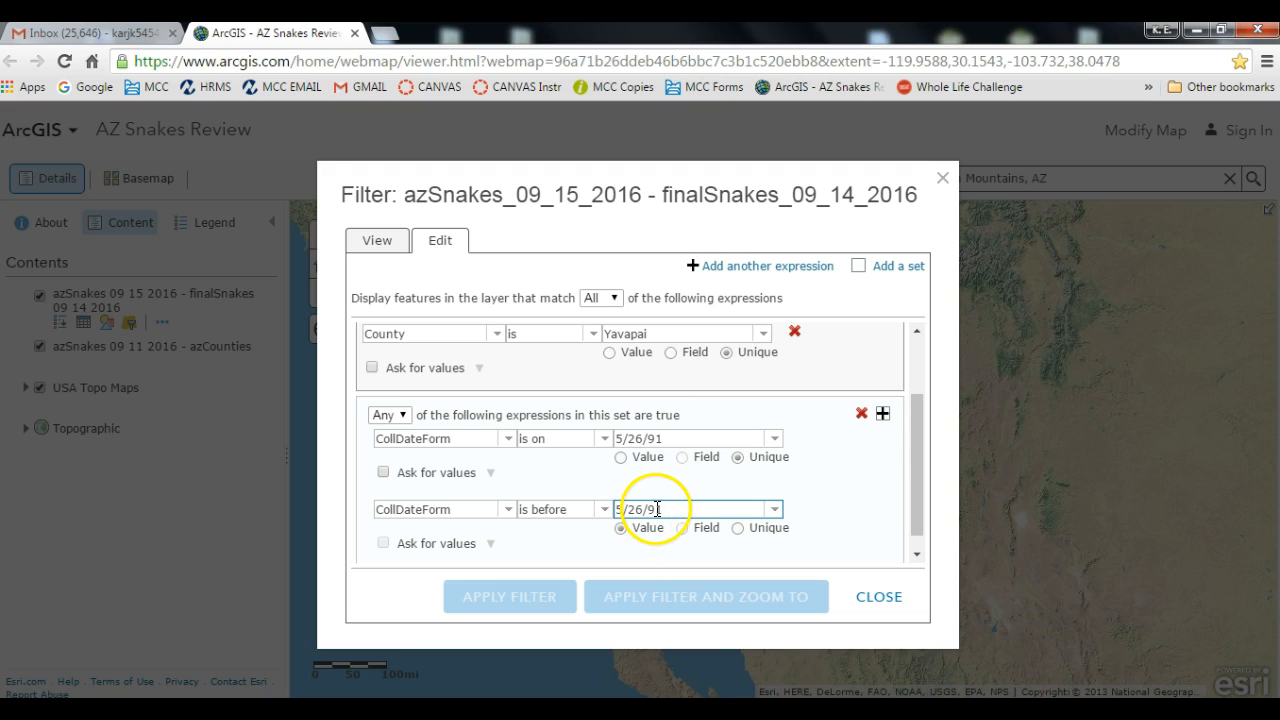
Keep the date set matching Any of its expressions and apply the filter to the snake layer
{"action": "left_click", "coordinate": [404, 420]}
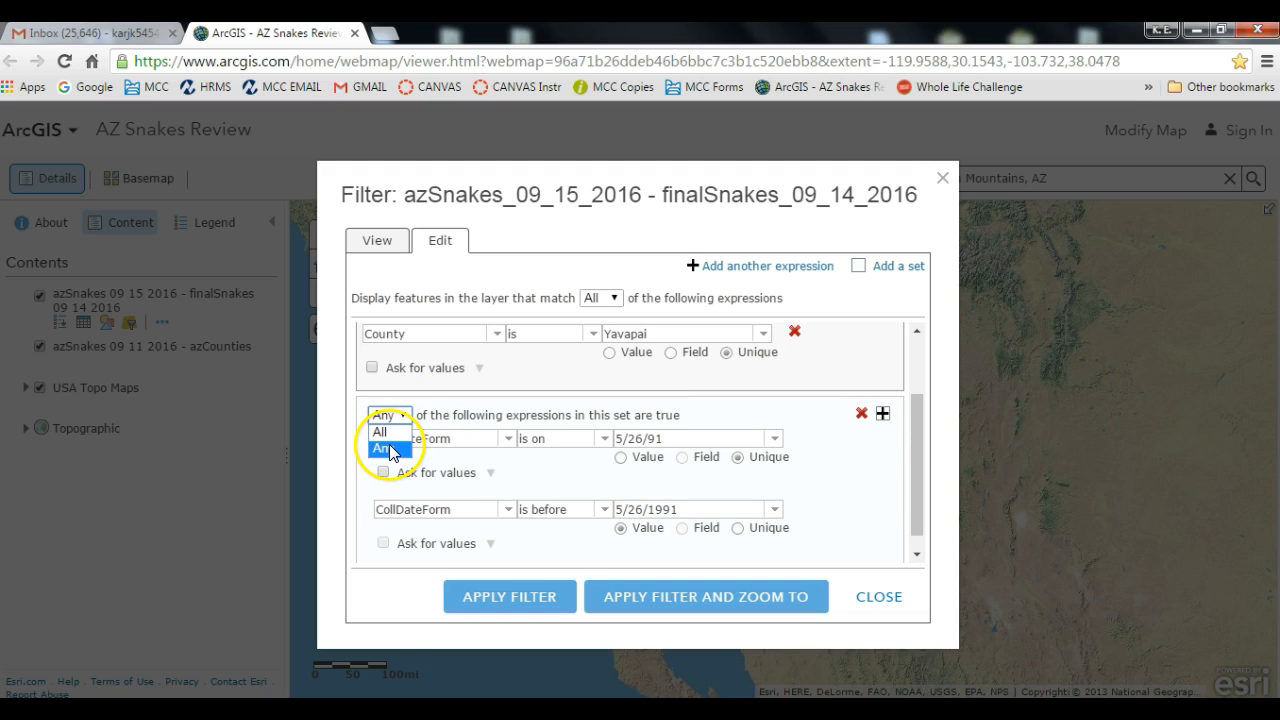
{"action": "left_click", "coordinate": [389, 444]}
{"action": "left_click", "coordinate": [509, 598]}
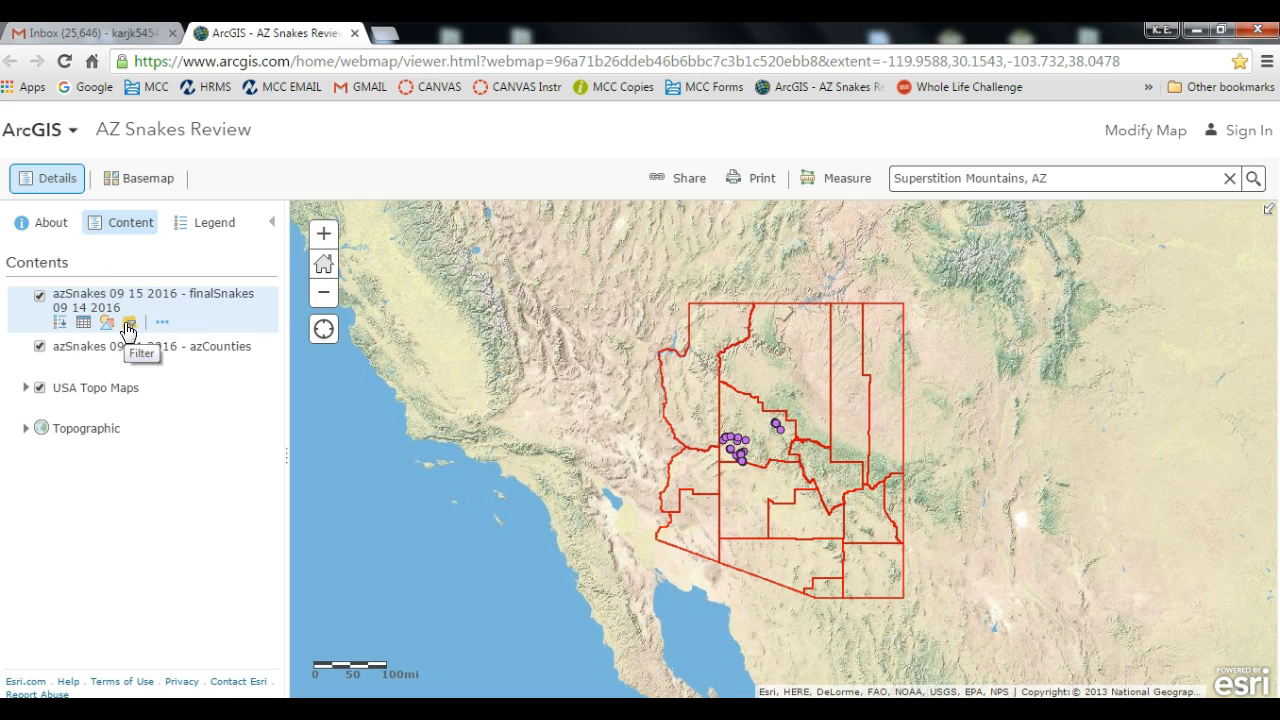
Examine the record details of a snake point in northeastern Yavapai County and one in the southwestern cluster, including their collection dates
{"action": "left_click", "coordinate": [776, 426]}
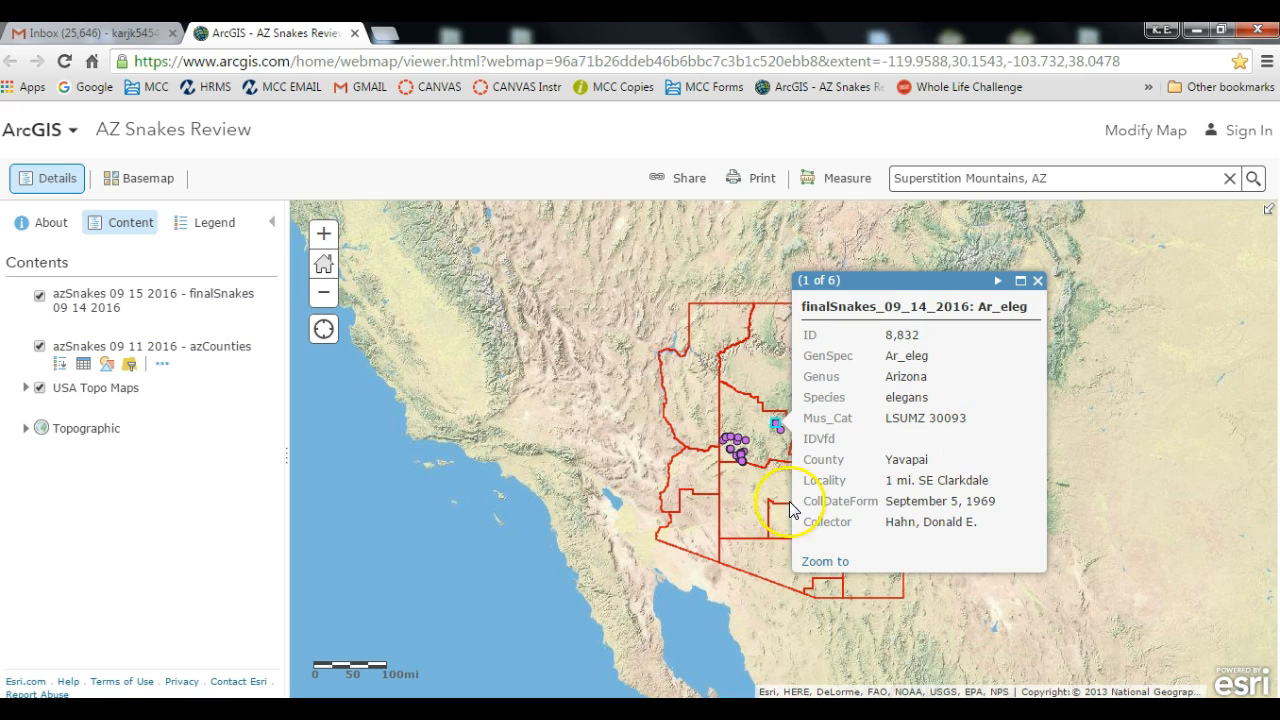
{"action": "left_click", "coordinate": [738, 455]}
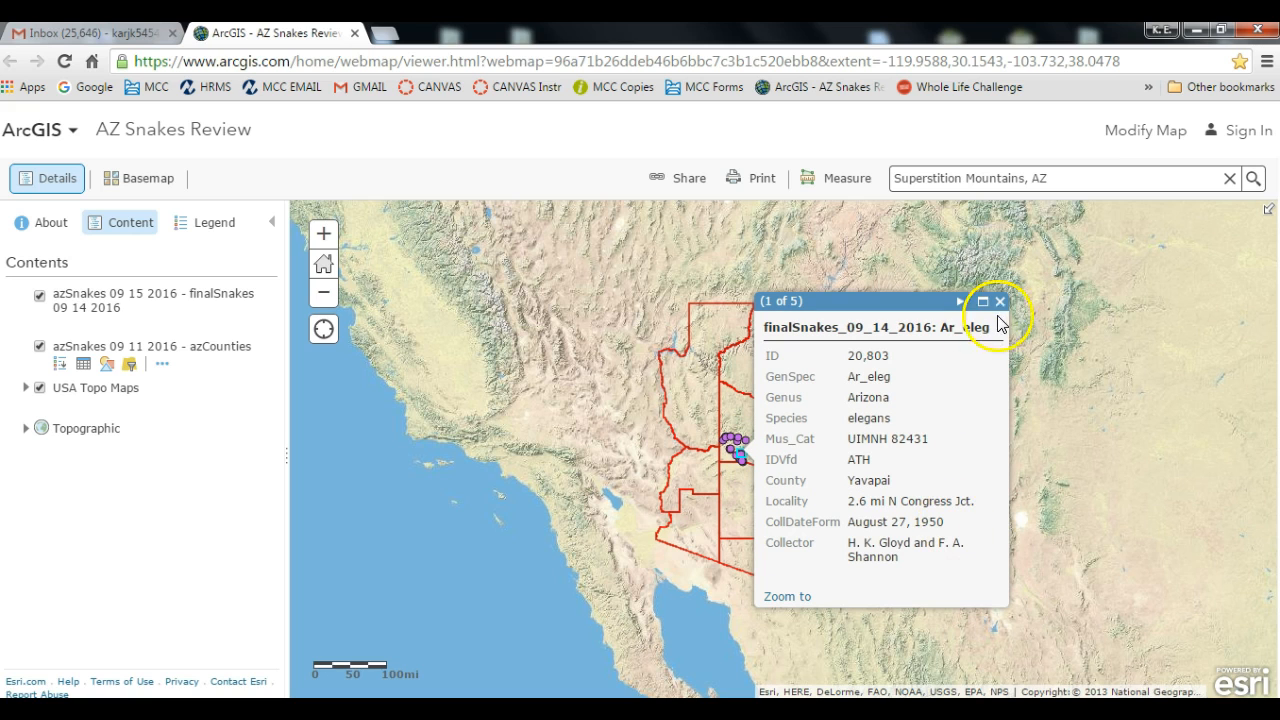
{"action": "left_click", "coordinate": [1000, 303]}
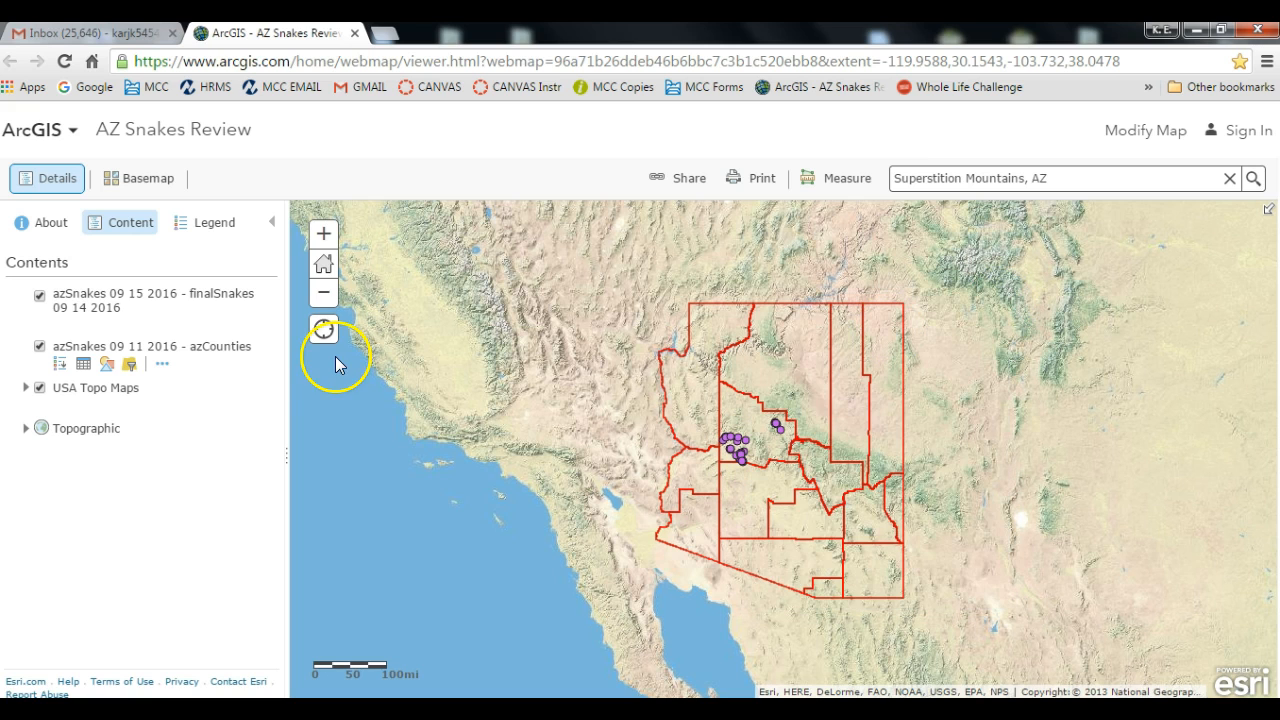
Reopen the finalSnakes layer's filter for editing and add a second set of expressions
{"action": "left_click", "coordinate": [129, 366]}
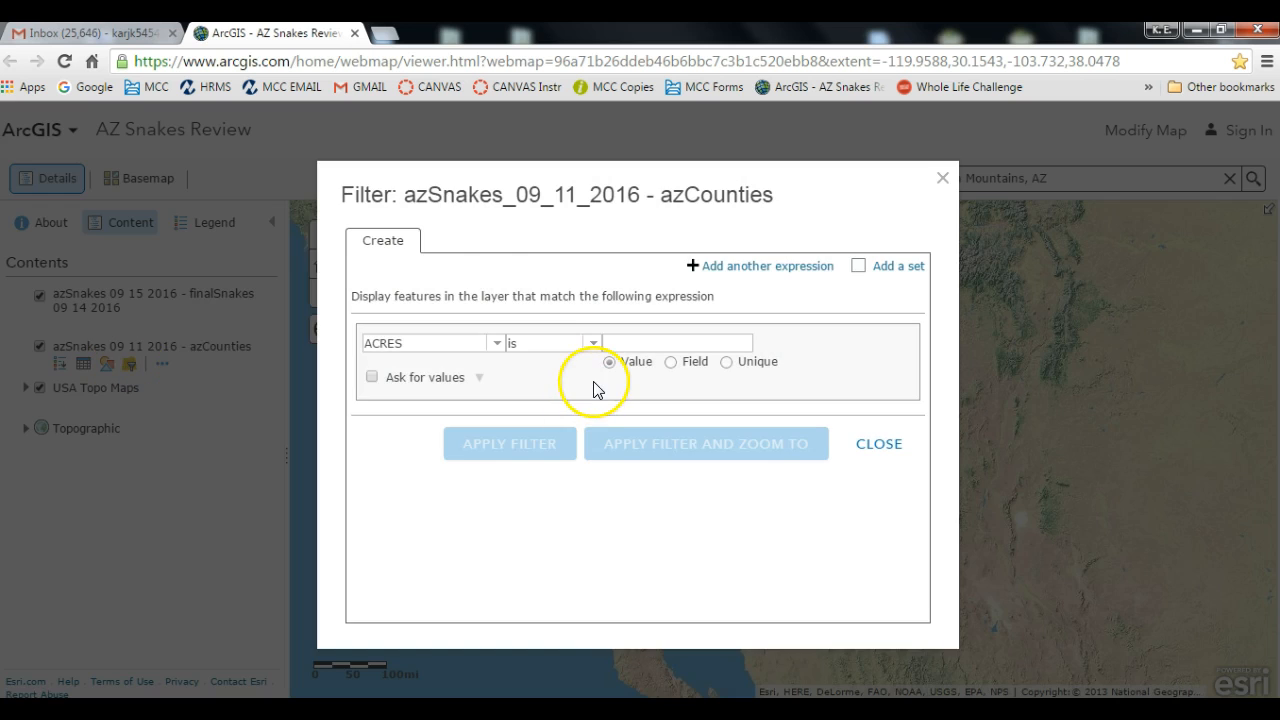
{"action": "left_click", "coordinate": [942, 178]}
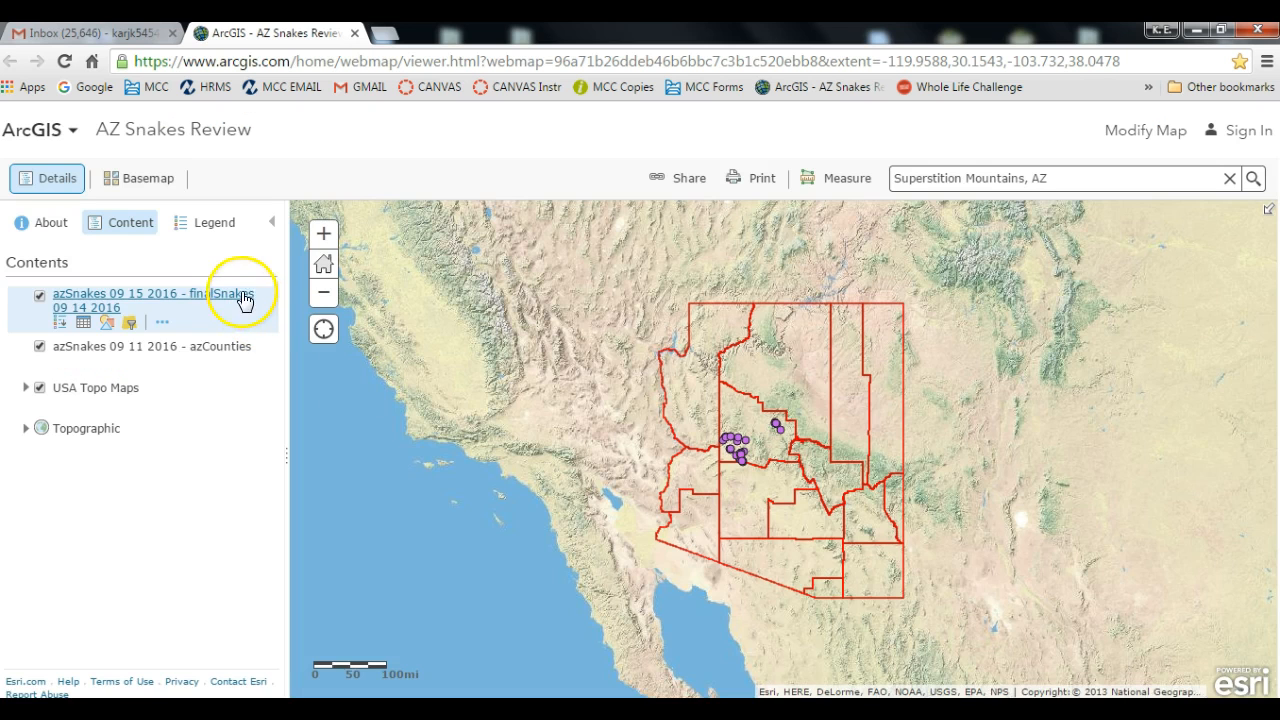
{"action": "left_click", "coordinate": [130, 323]}
{"action": "left_click", "coordinate": [442, 242]}
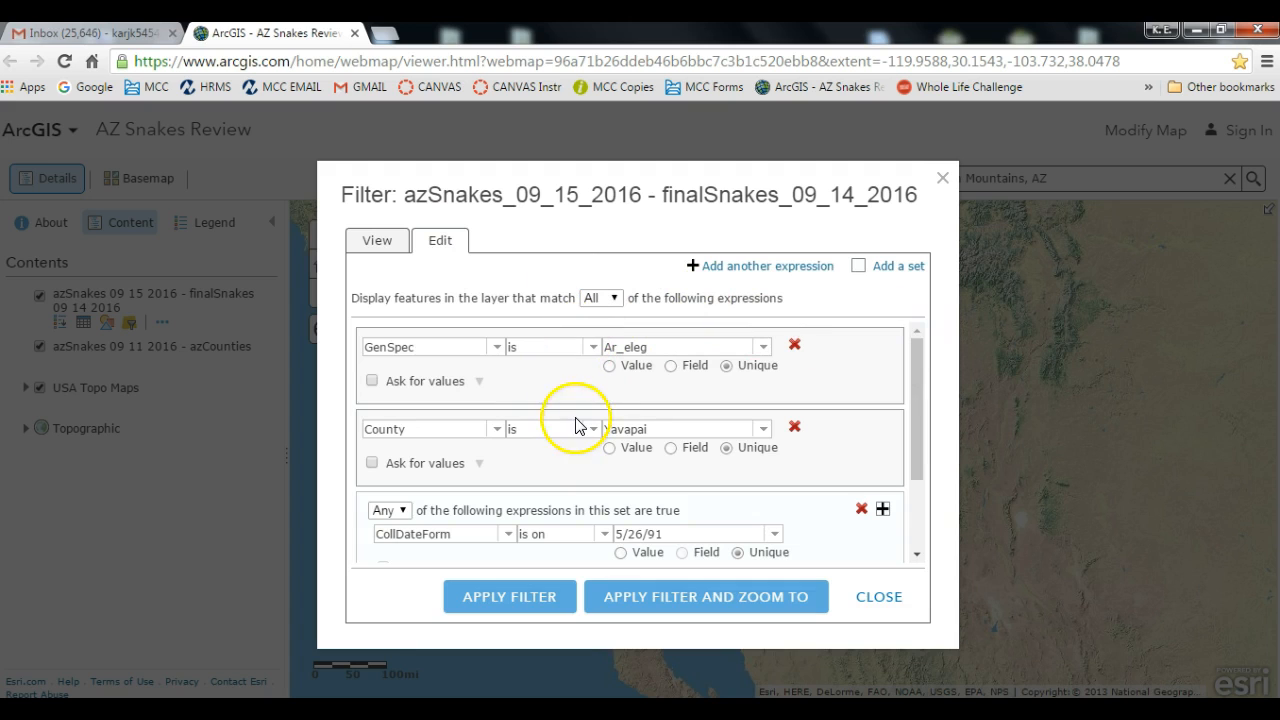
{"action": "left_click_drag", "start_coordinate": [913, 380], "coordinate": [914, 465]}
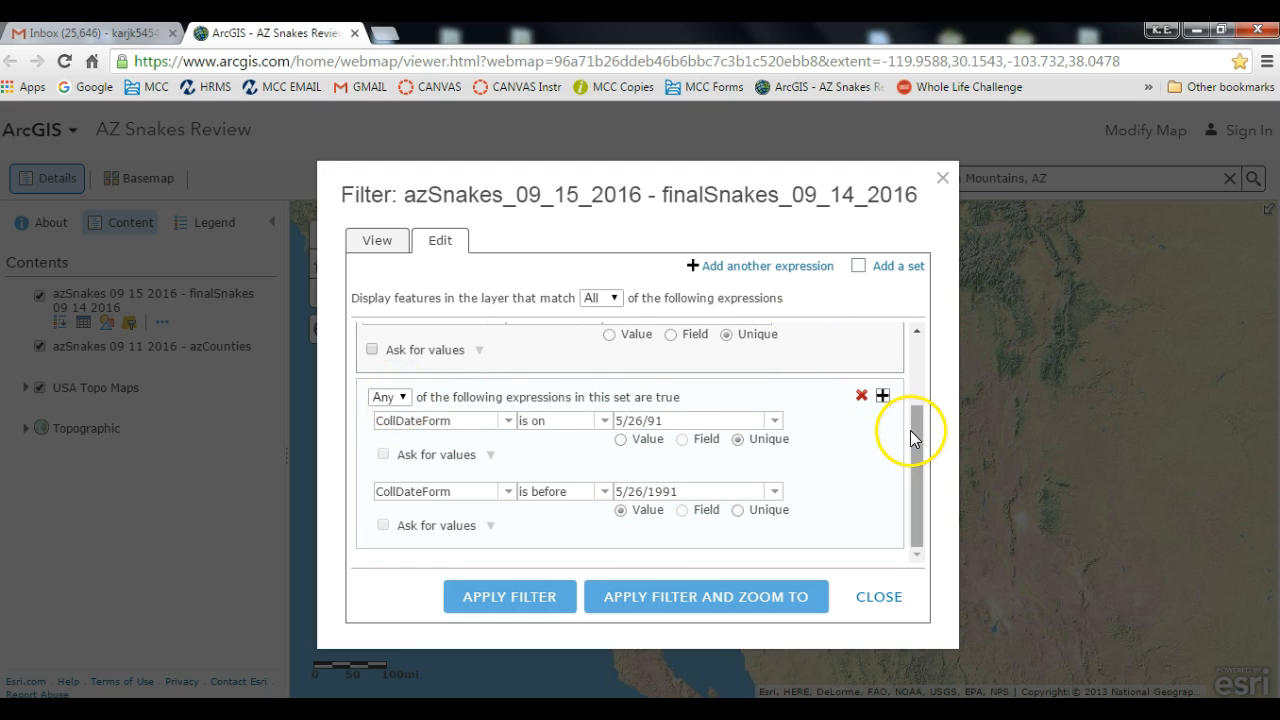
{"action": "left_click", "coordinate": [883, 272]}
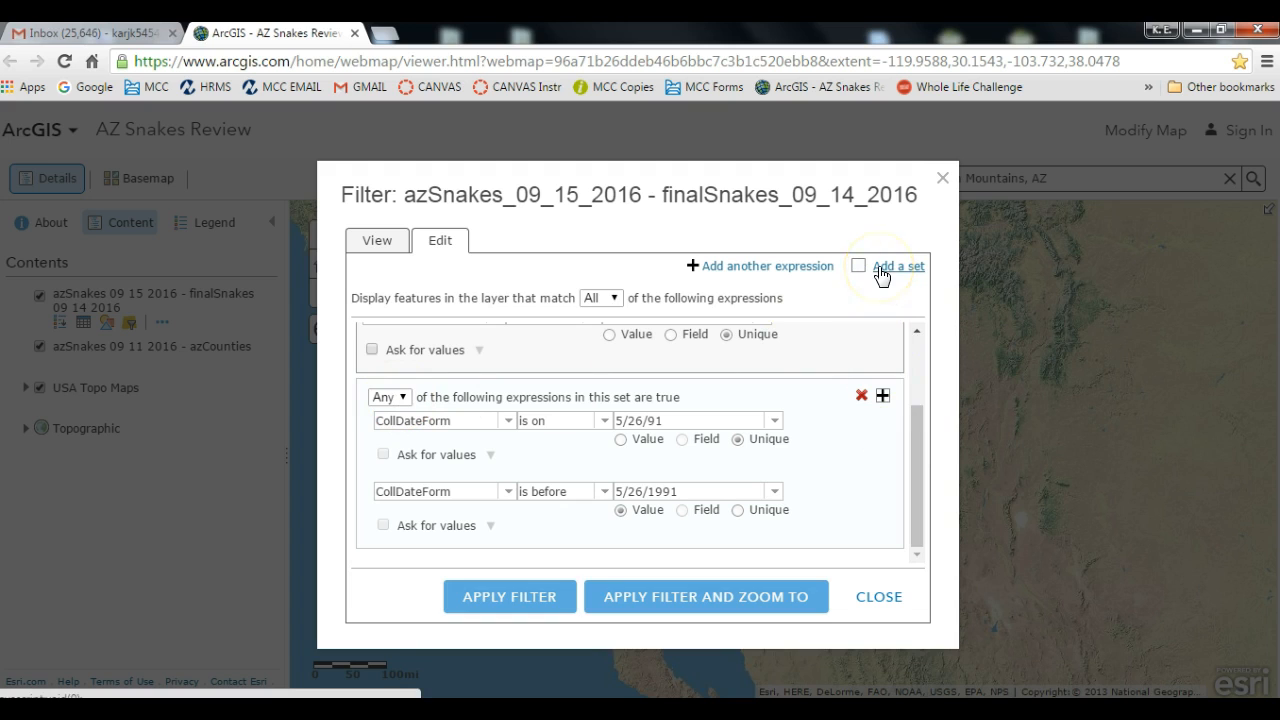
{"action": "left_click_drag", "start_coordinate": [919, 394], "coordinate": [918, 490]}
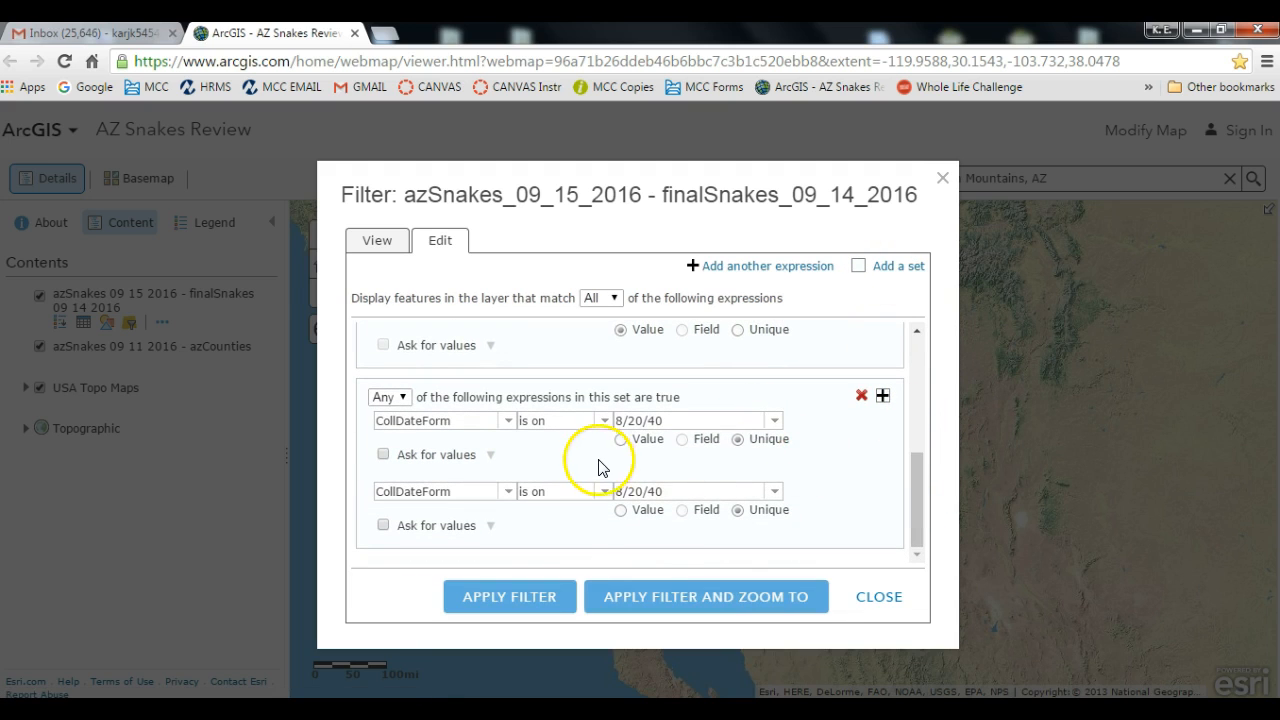
Set the new set's first expression to County is Yavapai, choosing the county from the unique values
{"action": "left_click", "coordinate": [505, 424]}
{"action": "left_click", "coordinate": [507, 424]}
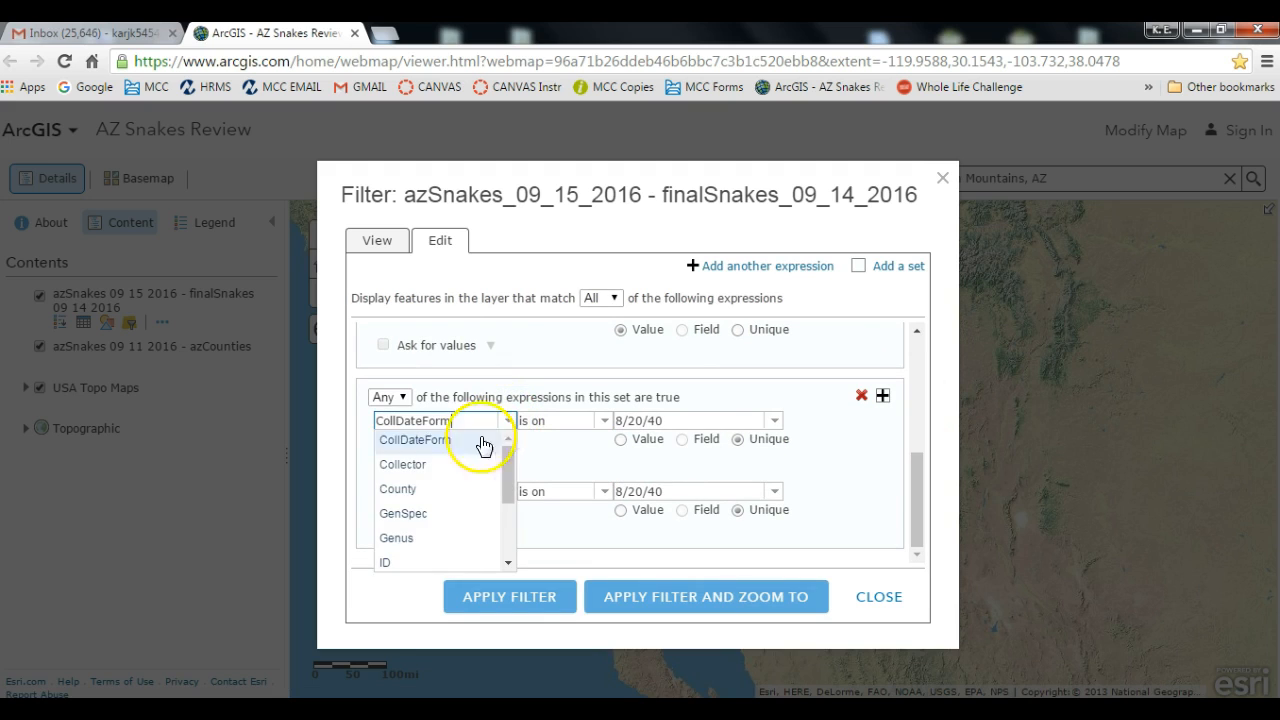
{"action": "left_click", "coordinate": [457, 489]}
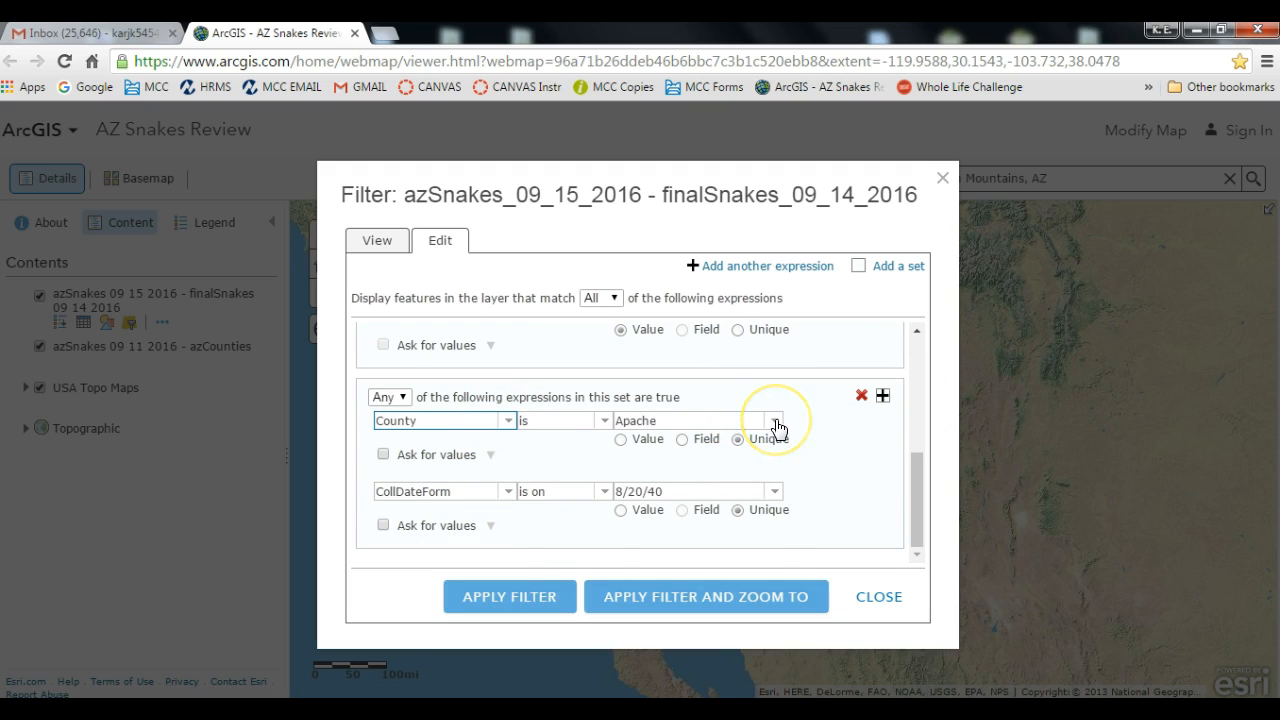
{"action": "left_click", "coordinate": [776, 421]}
{"action": "left_click_drag", "start_coordinate": [772, 443], "coordinate": [777, 537]}
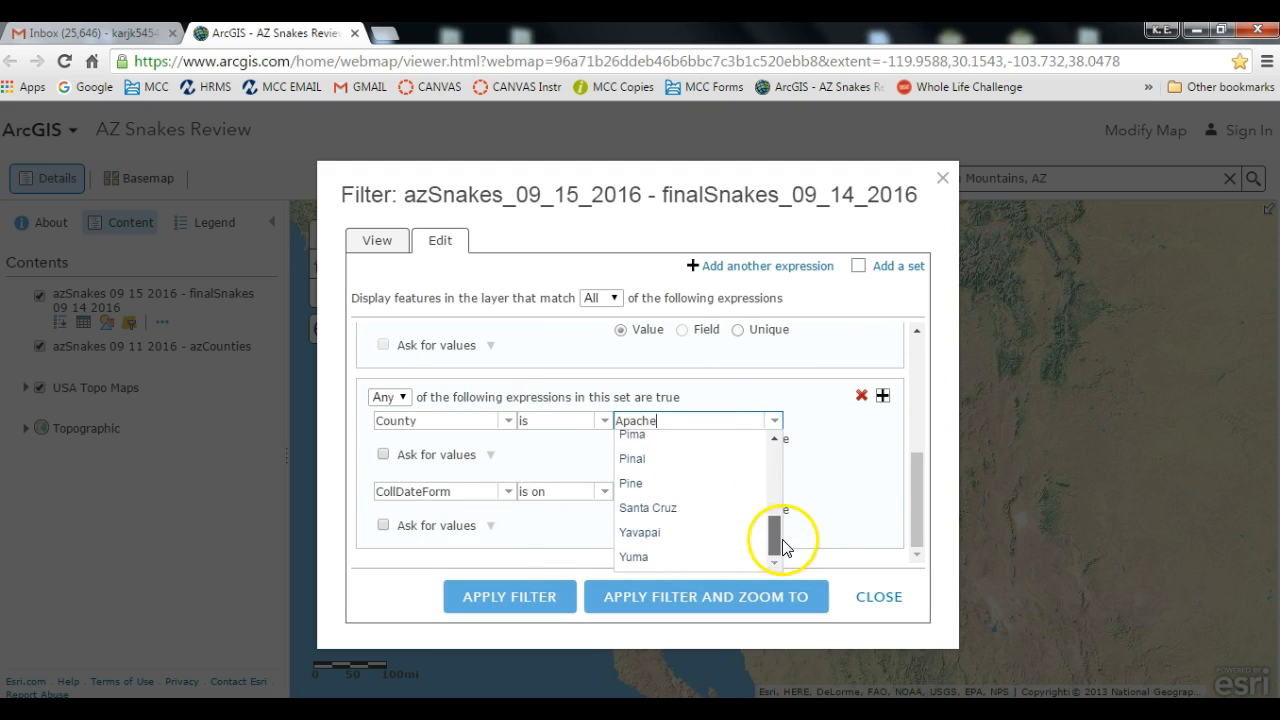
{"action": "left_click", "coordinate": [721, 545]}
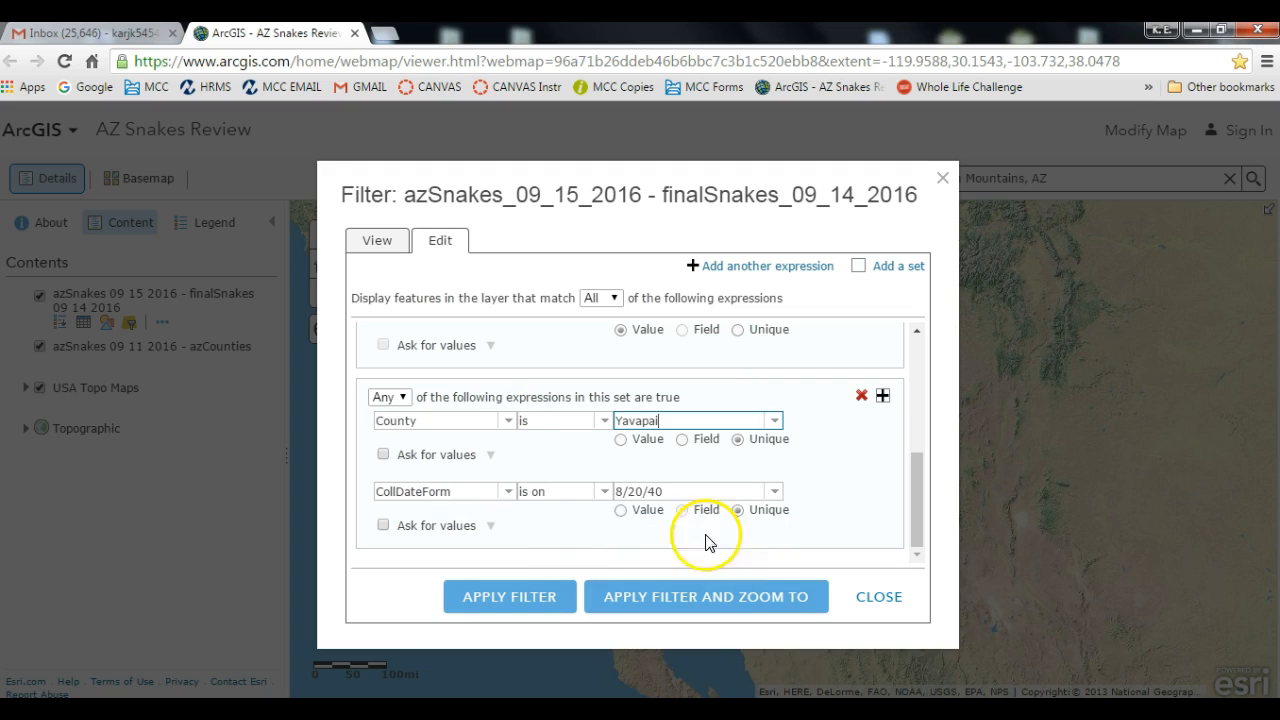
Set the second expression of the new set to County is Pinal, choosing from the unique values
{"action": "left_click", "coordinate": [511, 495]}
{"action": "mouse_move", "coordinate": [514, 529]}
{"action": "left_mouse_down"}
{"action": "mouse_move", "coordinate": [504, 587]}
{"action": "mouse_move", "coordinate": [499, 519]}
{"action": "left_mouse_up"}
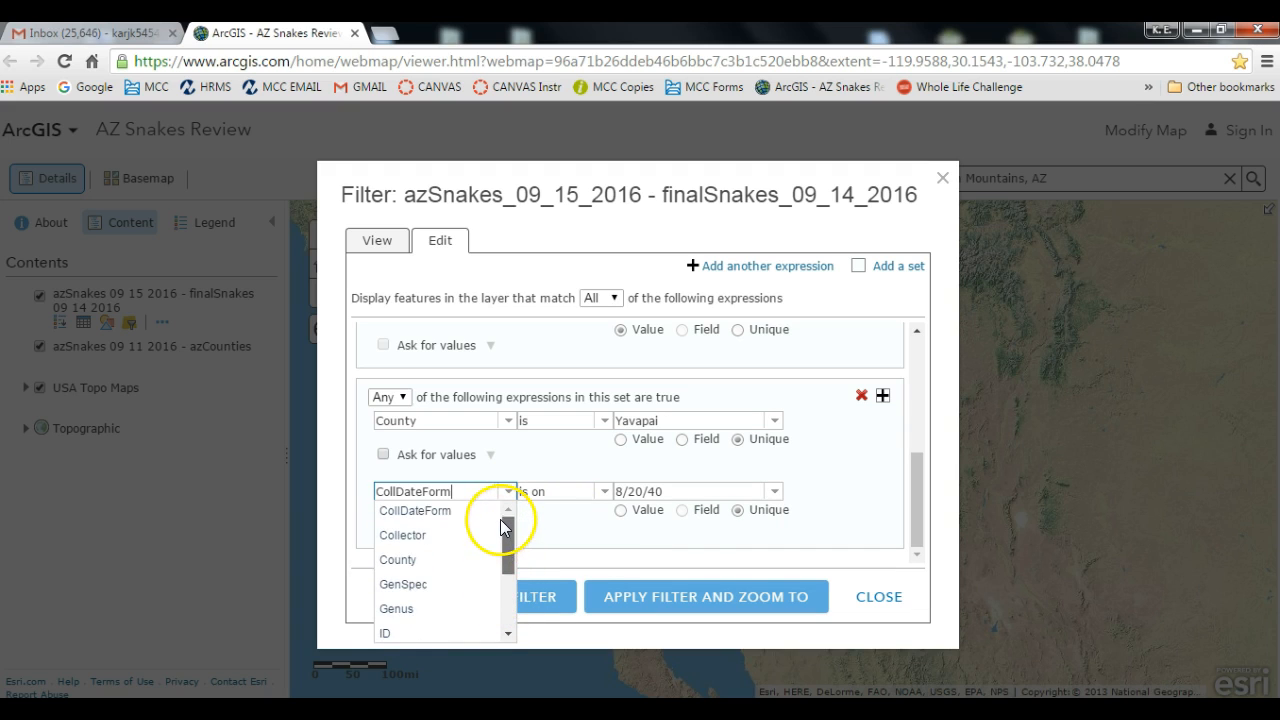
{"action": "left_click", "coordinate": [449, 563]}
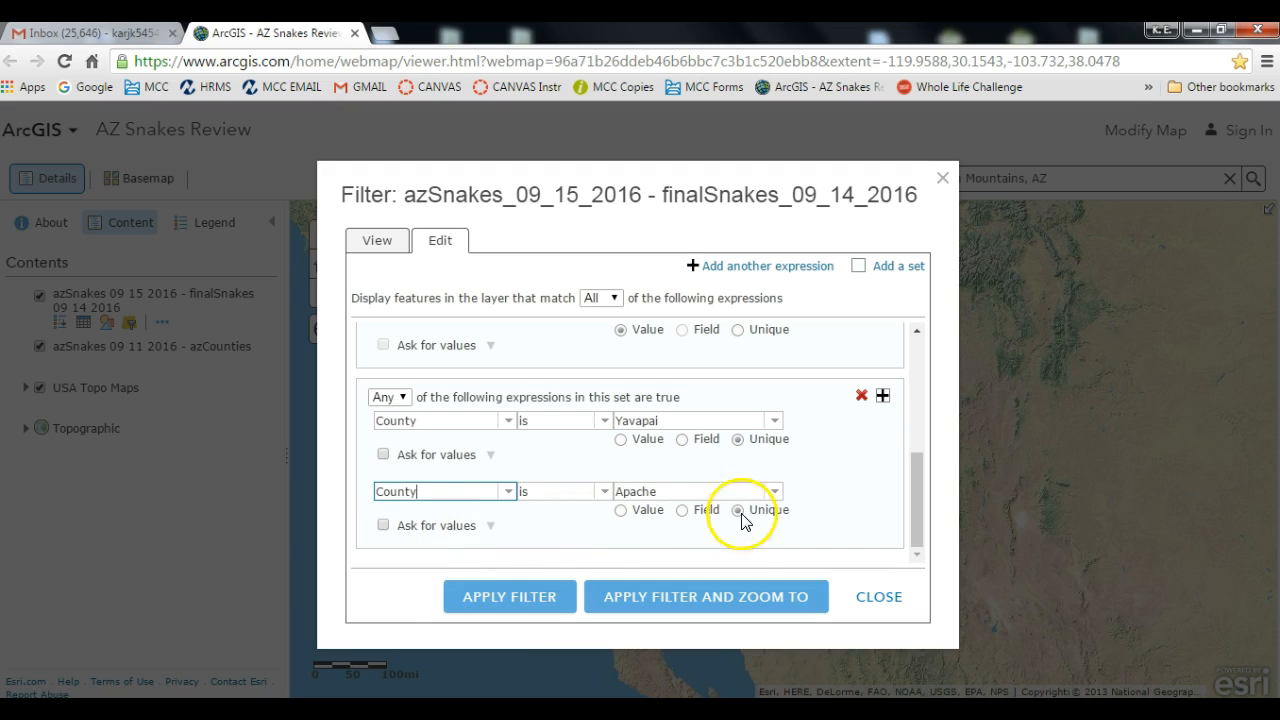
{"action": "left_click", "coordinate": [776, 491]}
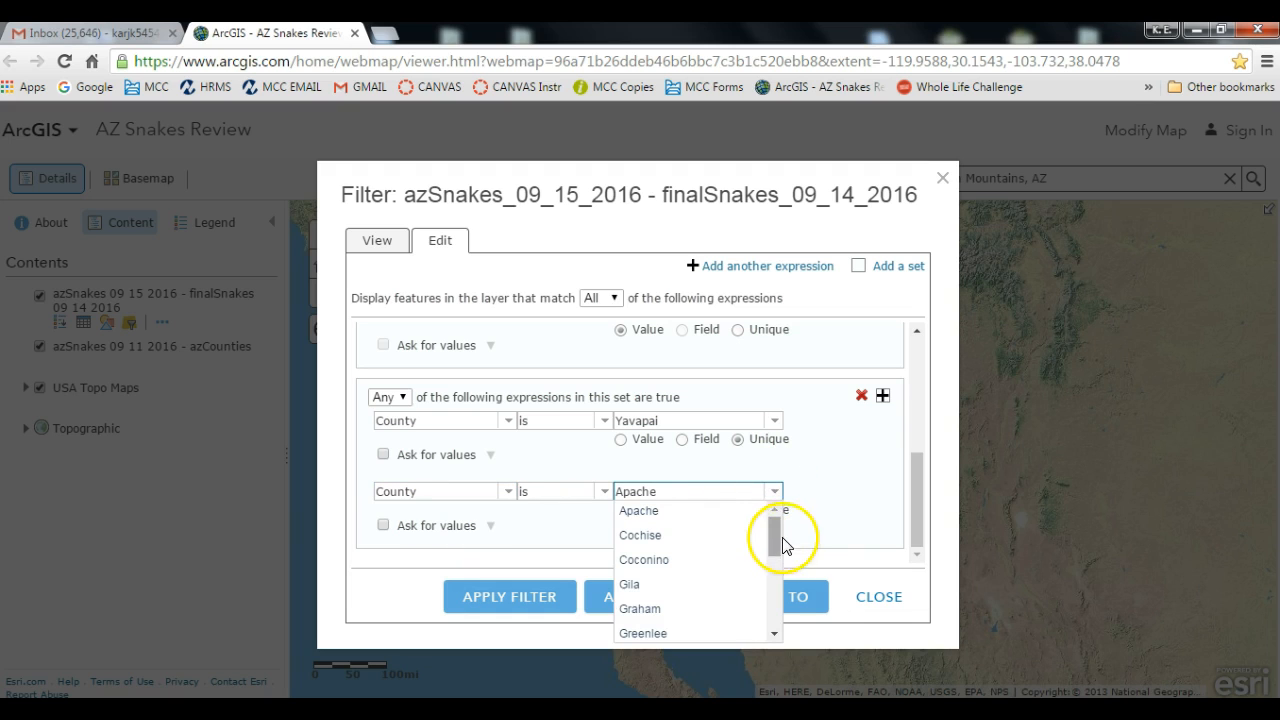
{"action": "left_click_drag", "start_coordinate": [769, 531], "coordinate": [774, 593]}
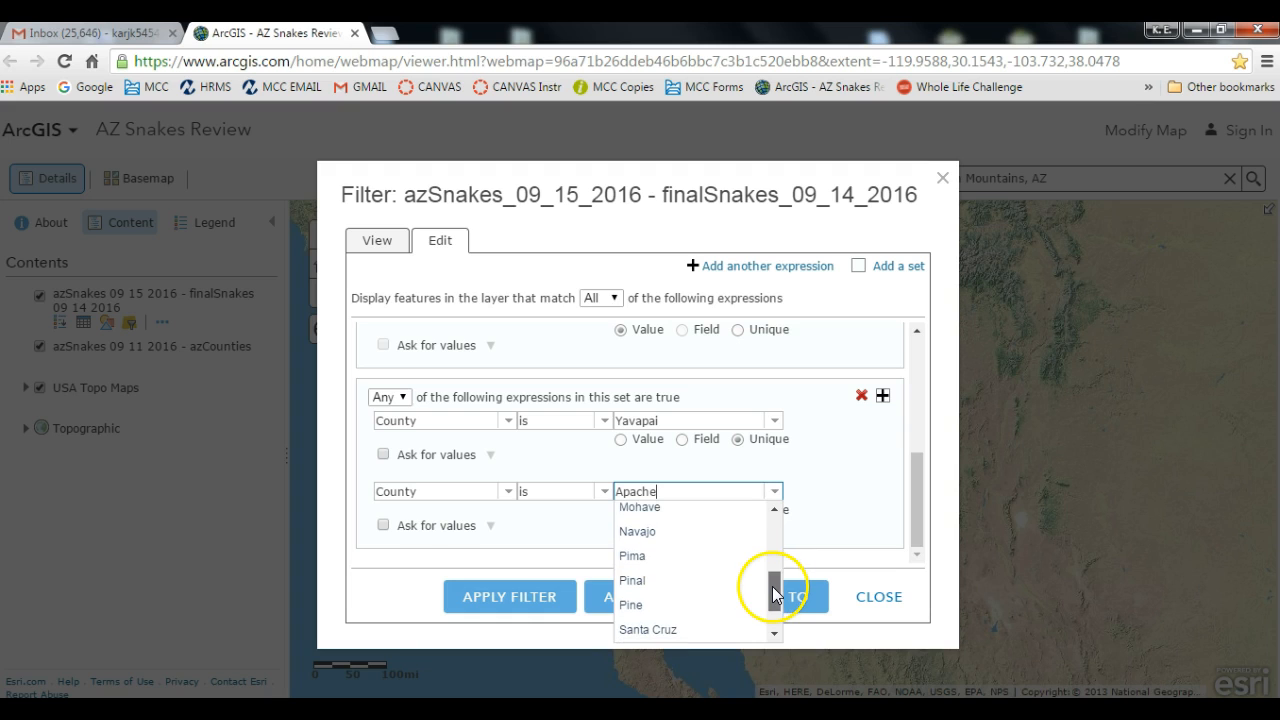
{"action": "left_click", "coordinate": [636, 579]}
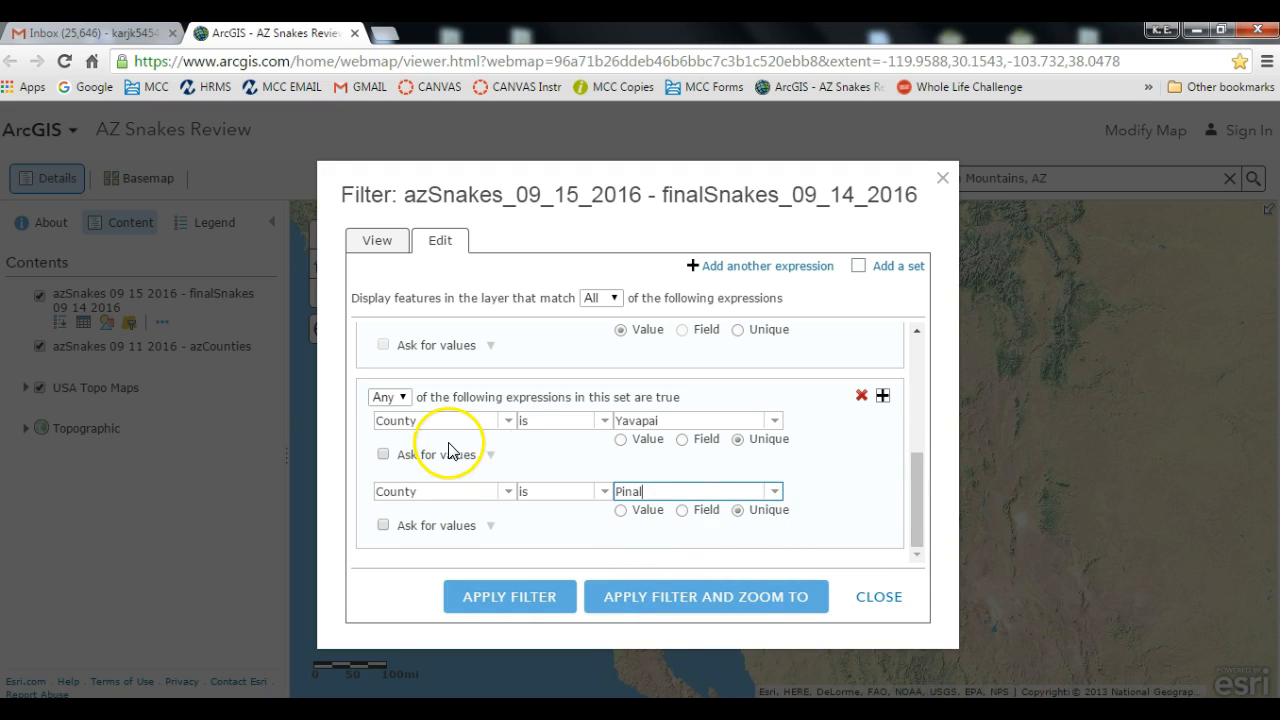
Remove the standalone County is Yavapai expression outside the sets and apply the filter to the snake layer
{"action": "left_click_drag", "start_coordinate": [920, 481], "coordinate": [914, 343]}
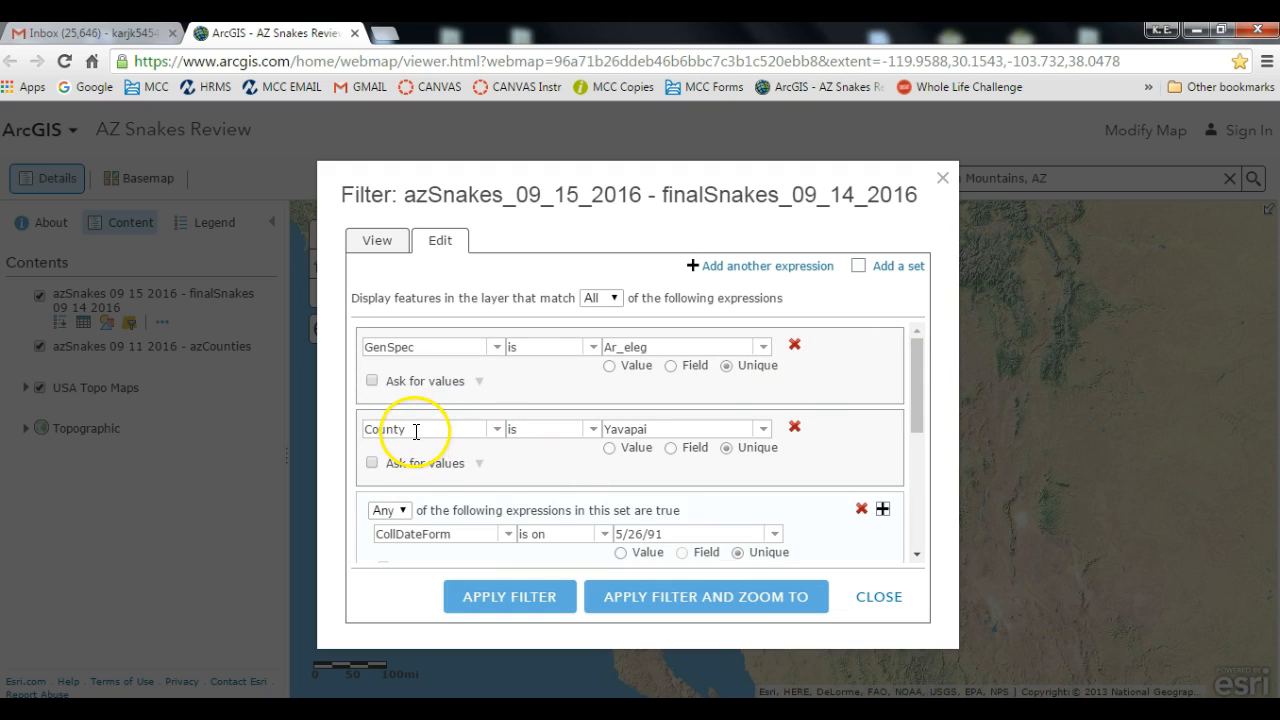
{"action": "left_click", "coordinate": [795, 428]}
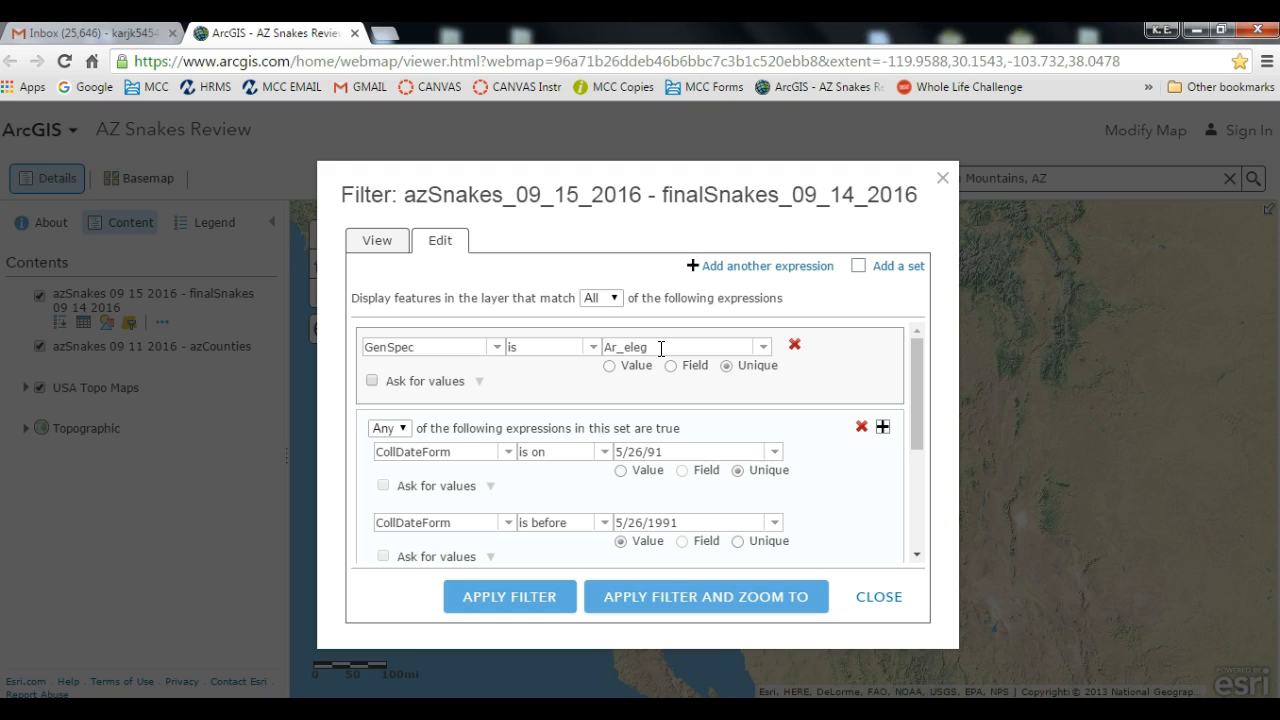
{"action": "left_click_drag", "start_coordinate": [920, 371], "coordinate": [921, 407]}
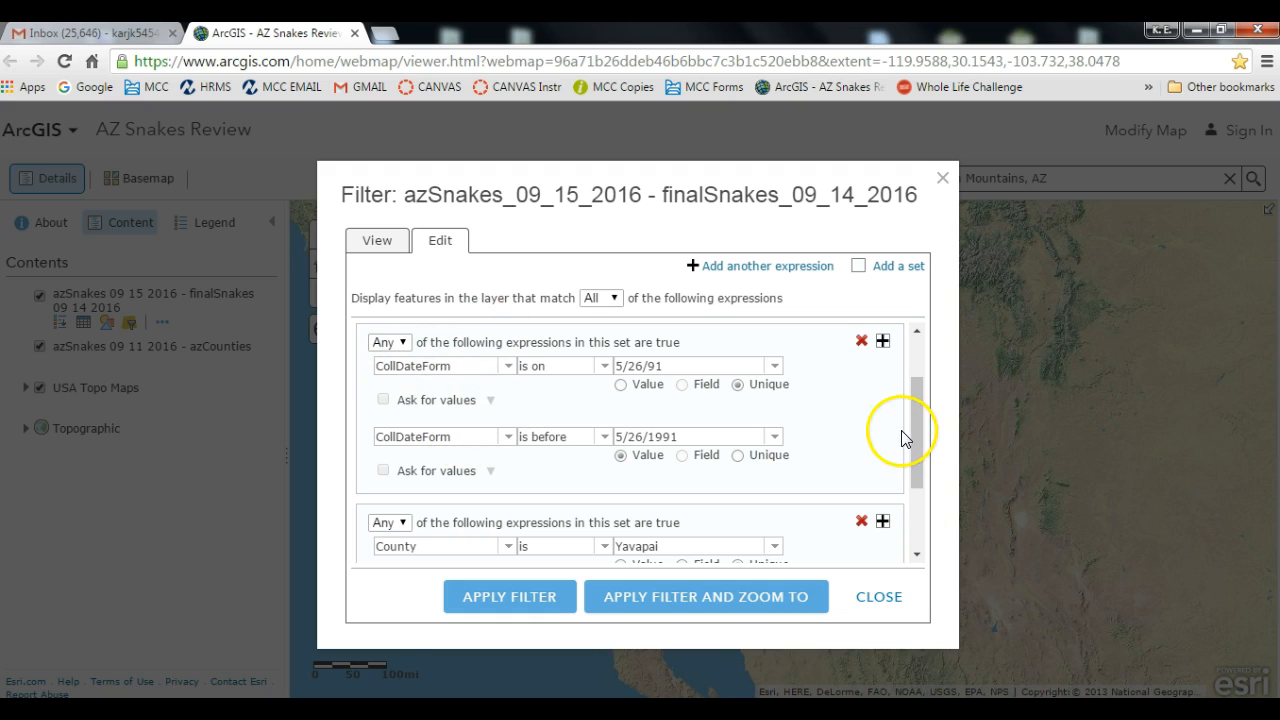
{"action": "left_click_drag", "start_coordinate": [911, 413], "coordinate": [916, 493]}
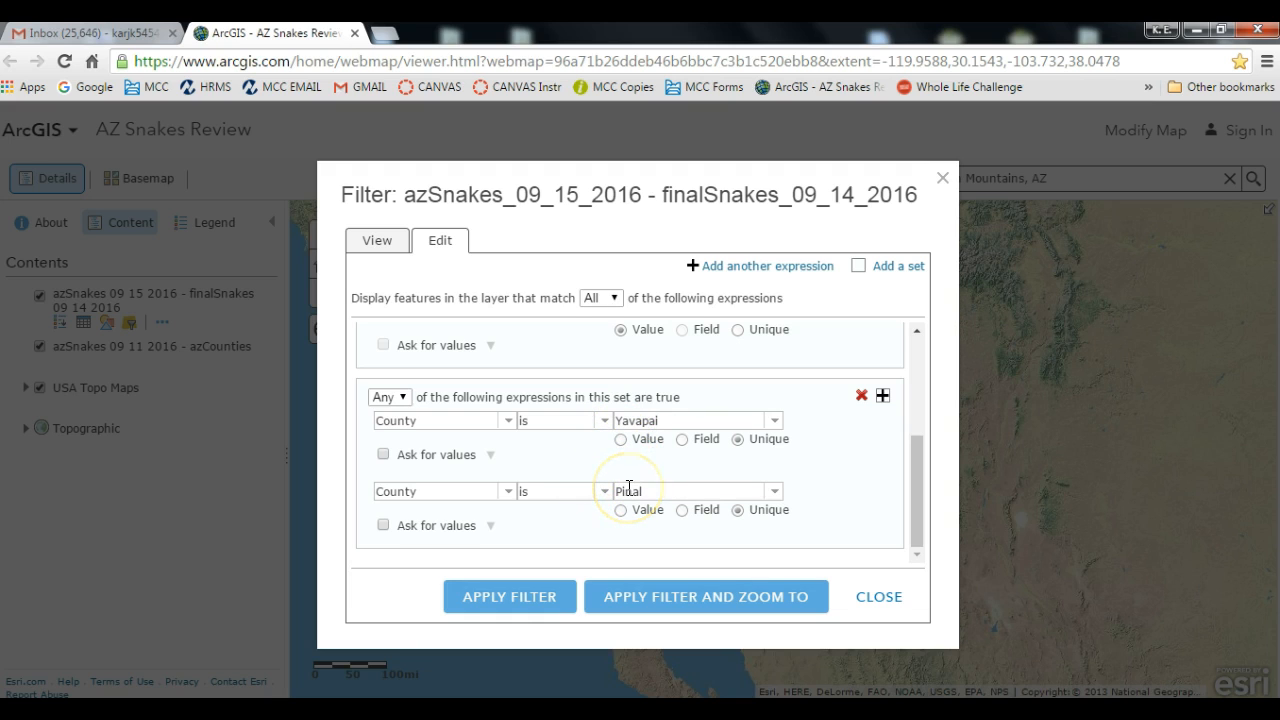
{"action": "left_click", "coordinate": [535, 604]}
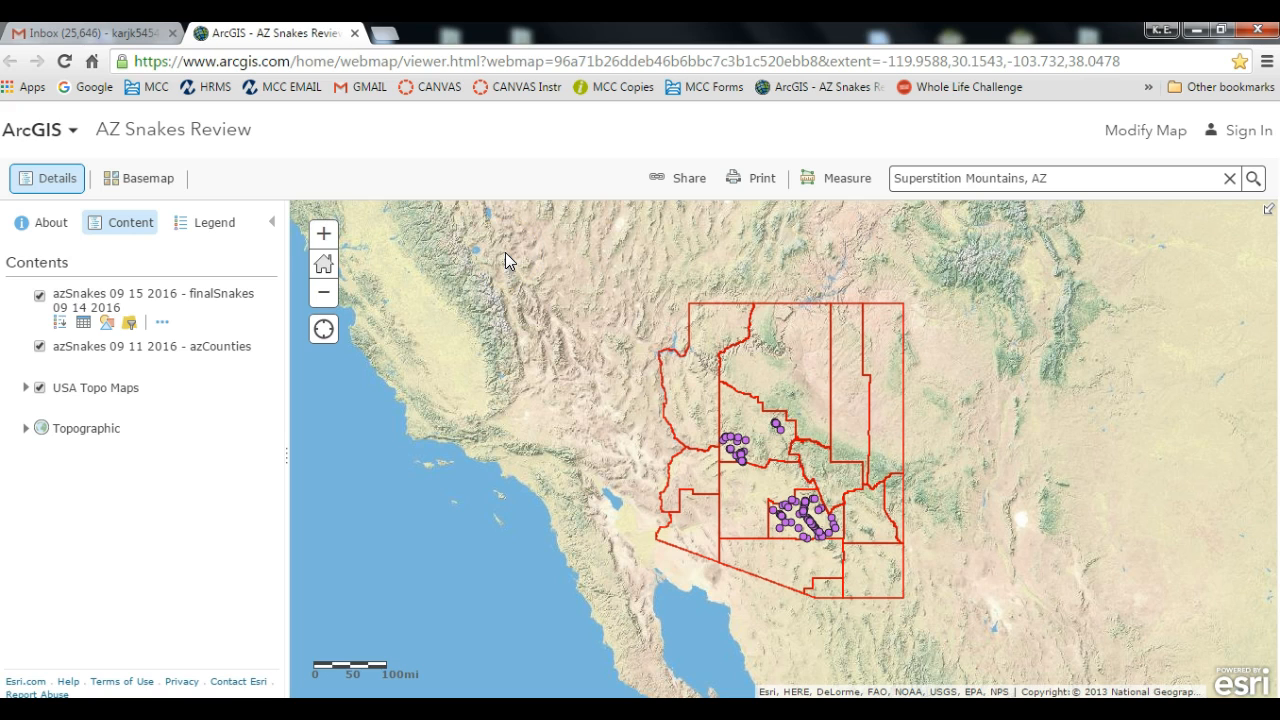
Reopen the finalSnakes filter for editing, require All expressions in the Yavapai and Pinal county set, and apply the filter
{"action": "left_click", "coordinate": [131, 333]}
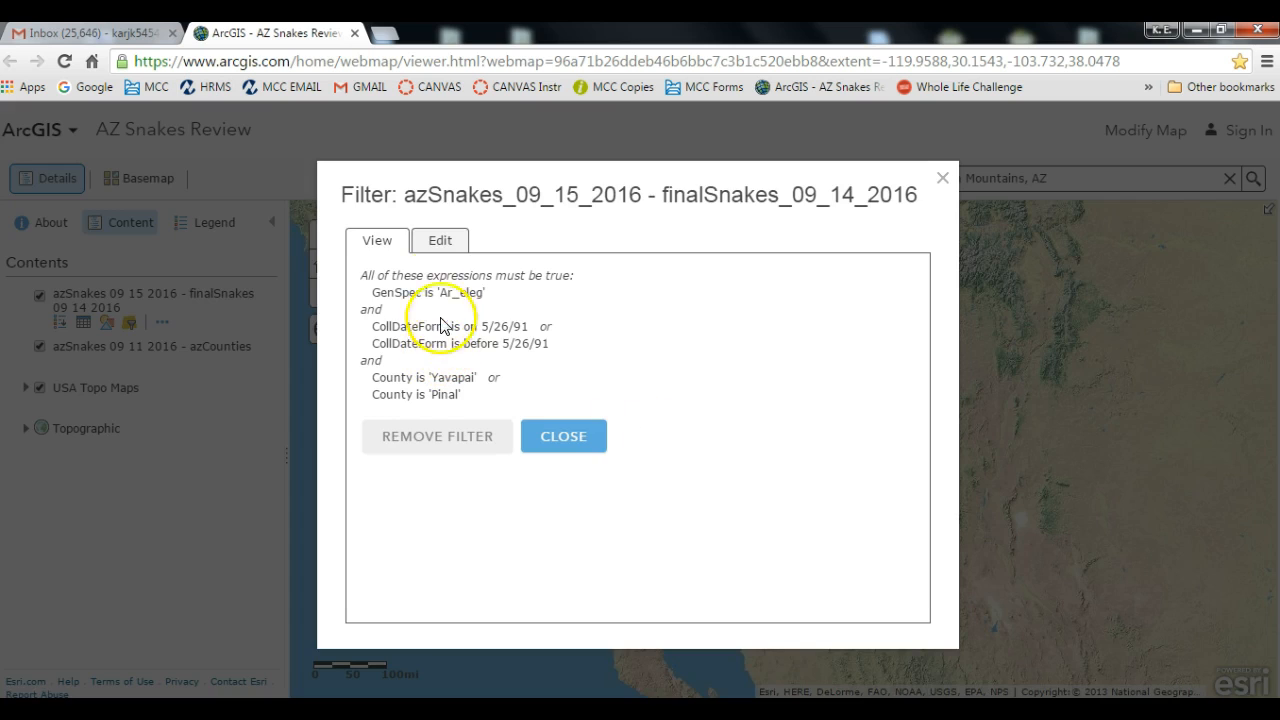
{"action": "left_click", "coordinate": [438, 242]}
{"action": "scroll", "coordinate": [748, 446], "scroll_direction": "down", "scroll_amount": 2}
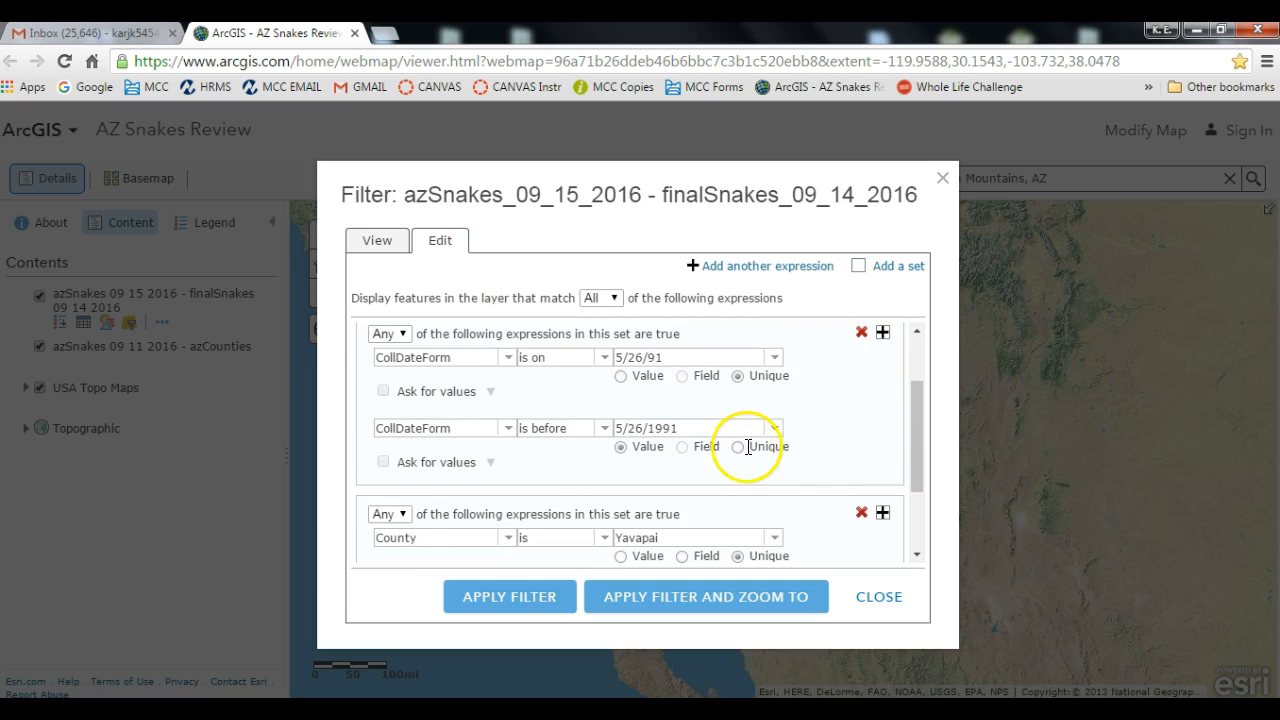
{"action": "left_click_drag", "start_coordinate": [921, 415], "coordinate": [919, 481]}
{"action": "left_click", "coordinate": [397, 400]}
{"action": "left_click", "coordinate": [395, 412]}
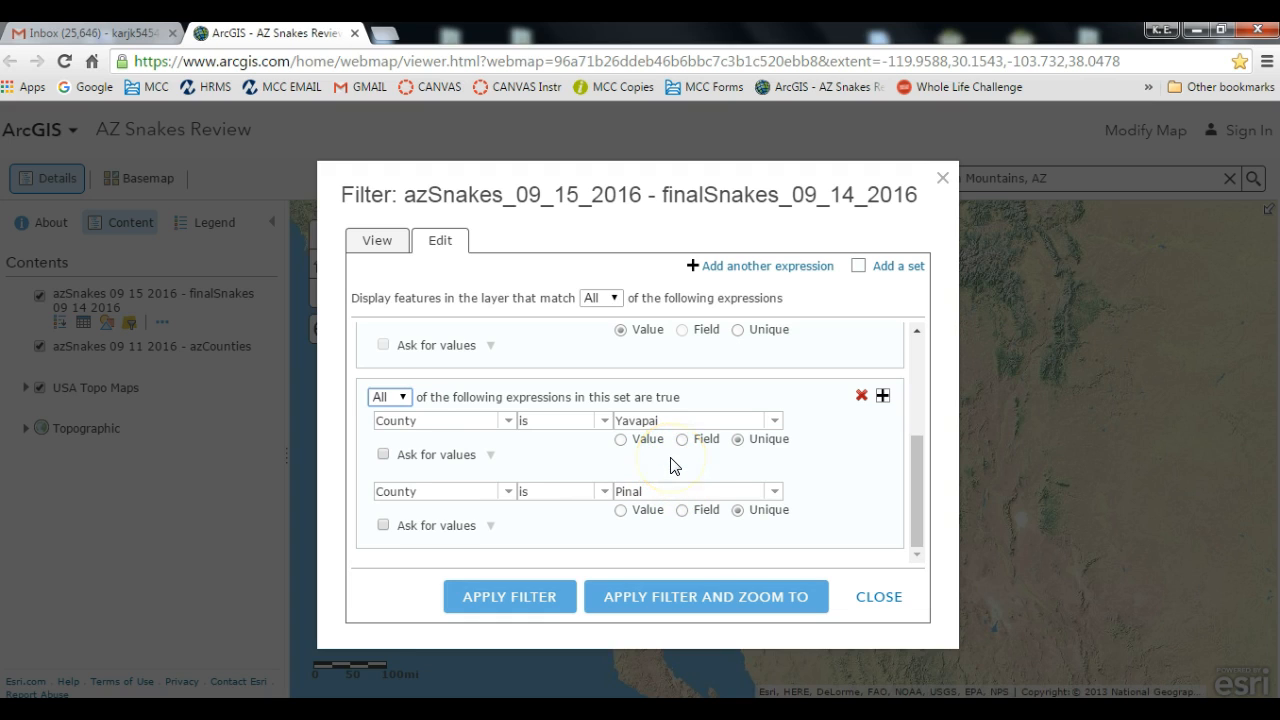
{"action": "left_click", "coordinate": [393, 398]}
{"action": "left_click", "coordinate": [398, 428]}
{"action": "left_click", "coordinate": [392, 400]}
{"action": "left_click", "coordinate": [398, 418]}
{"action": "left_click", "coordinate": [537, 597]}
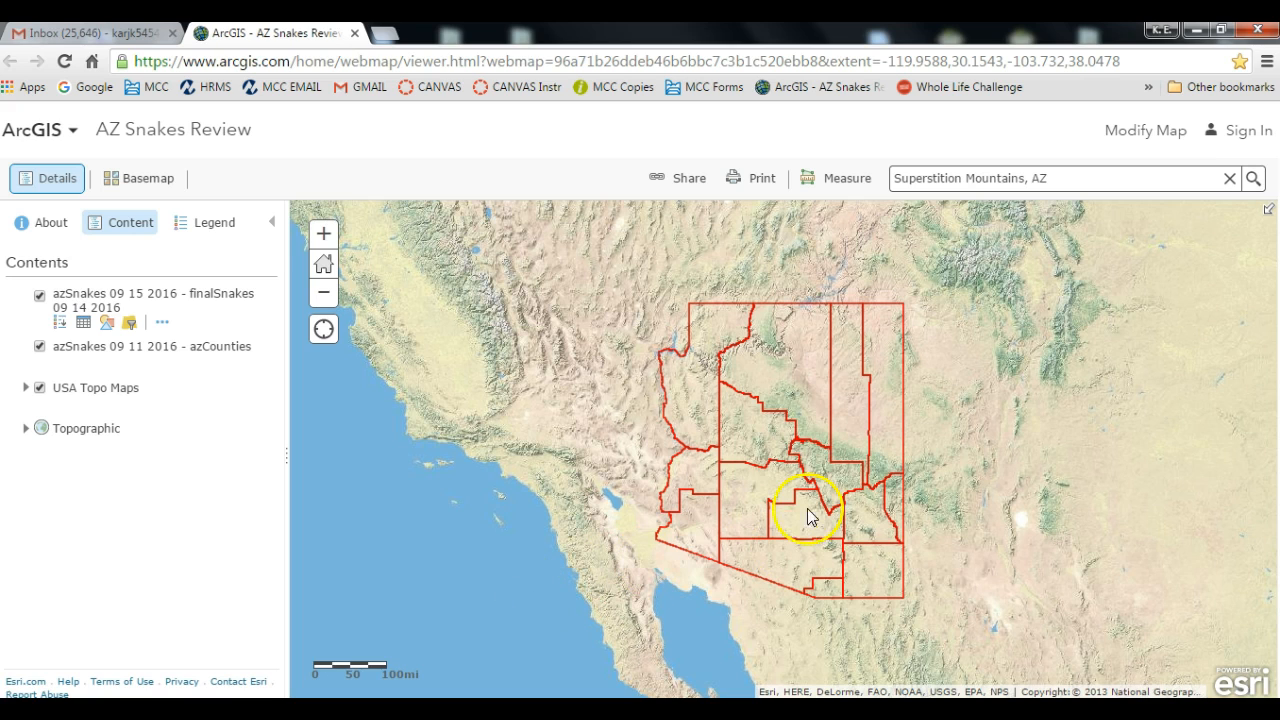
Edit the finalSnakes filter so the county set matches Any of its expressions, and apply it to the map
{"action": "left_click", "coordinate": [133, 326]}
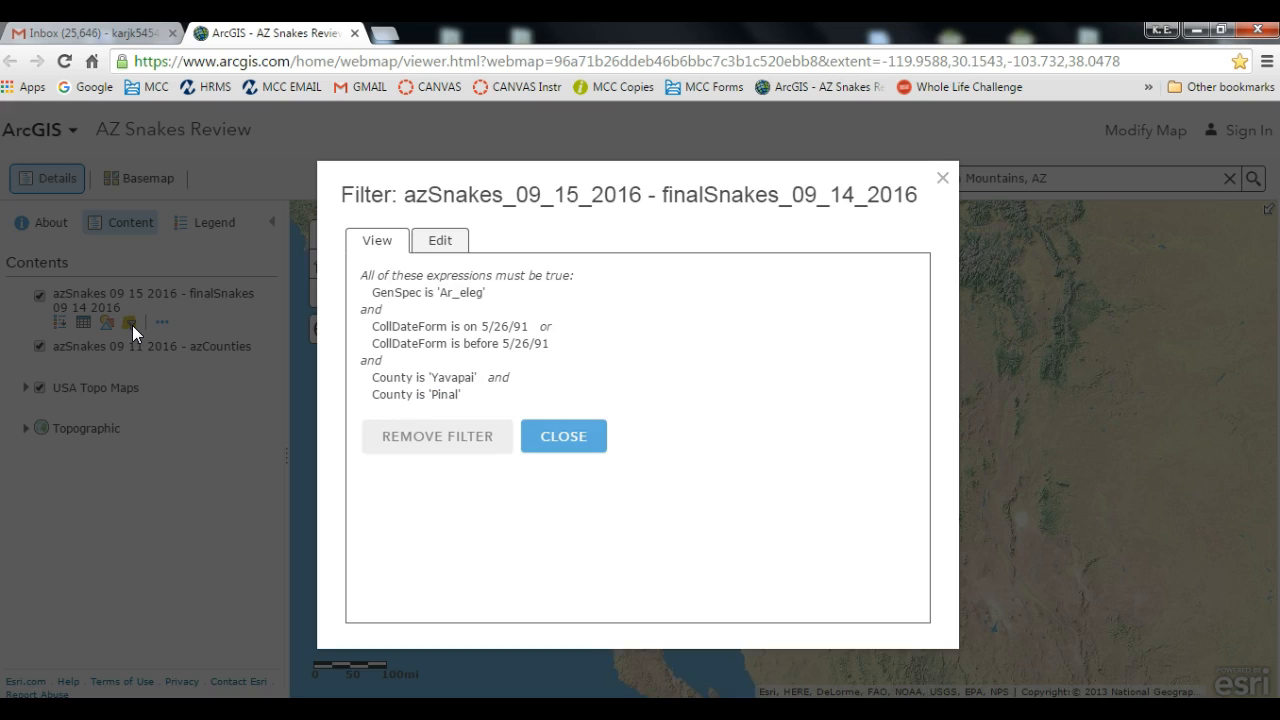
{"action": "left_click", "coordinate": [436, 240]}
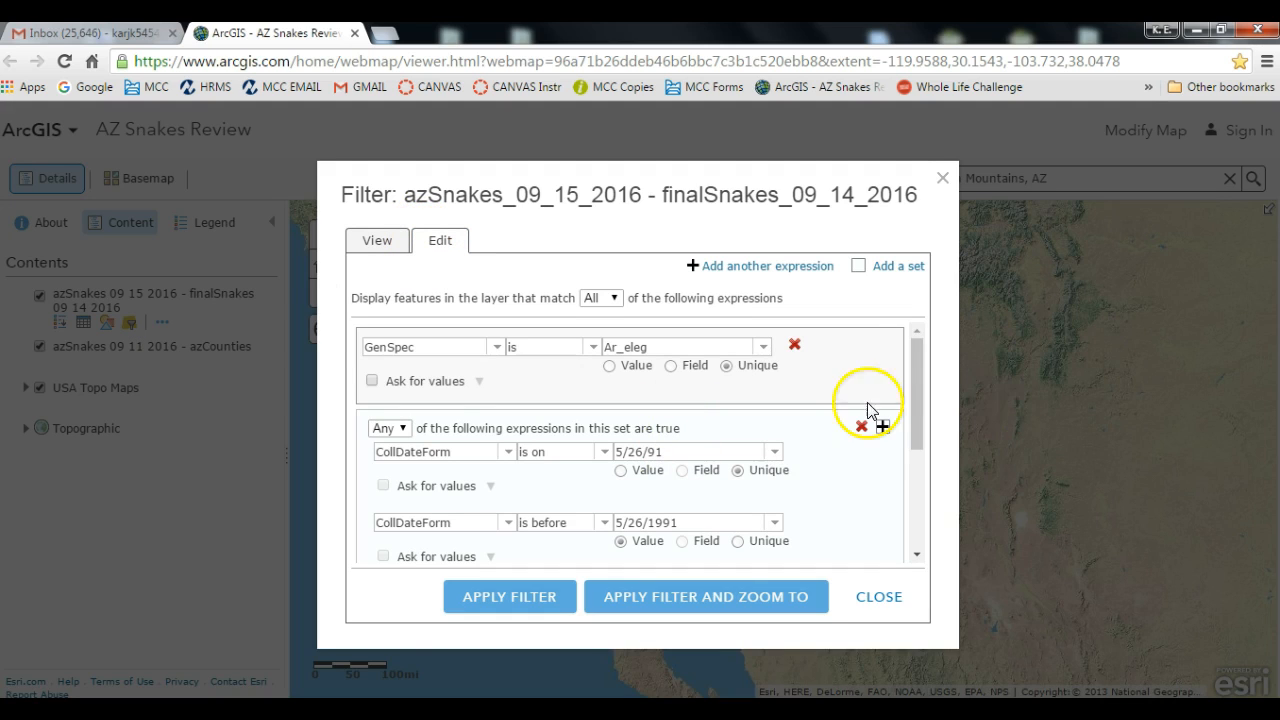
{"action": "left_click_drag", "start_coordinate": [913, 366], "coordinate": [923, 491]}
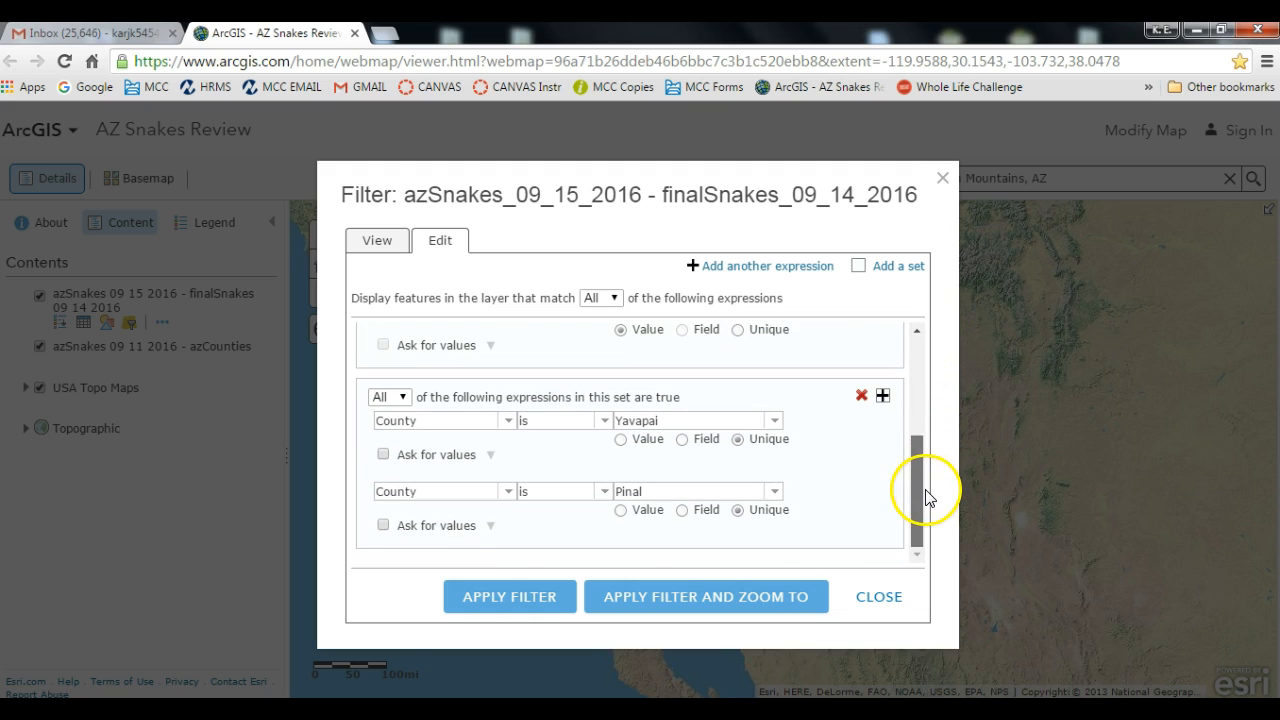
{"action": "left_click", "coordinate": [401, 402]}
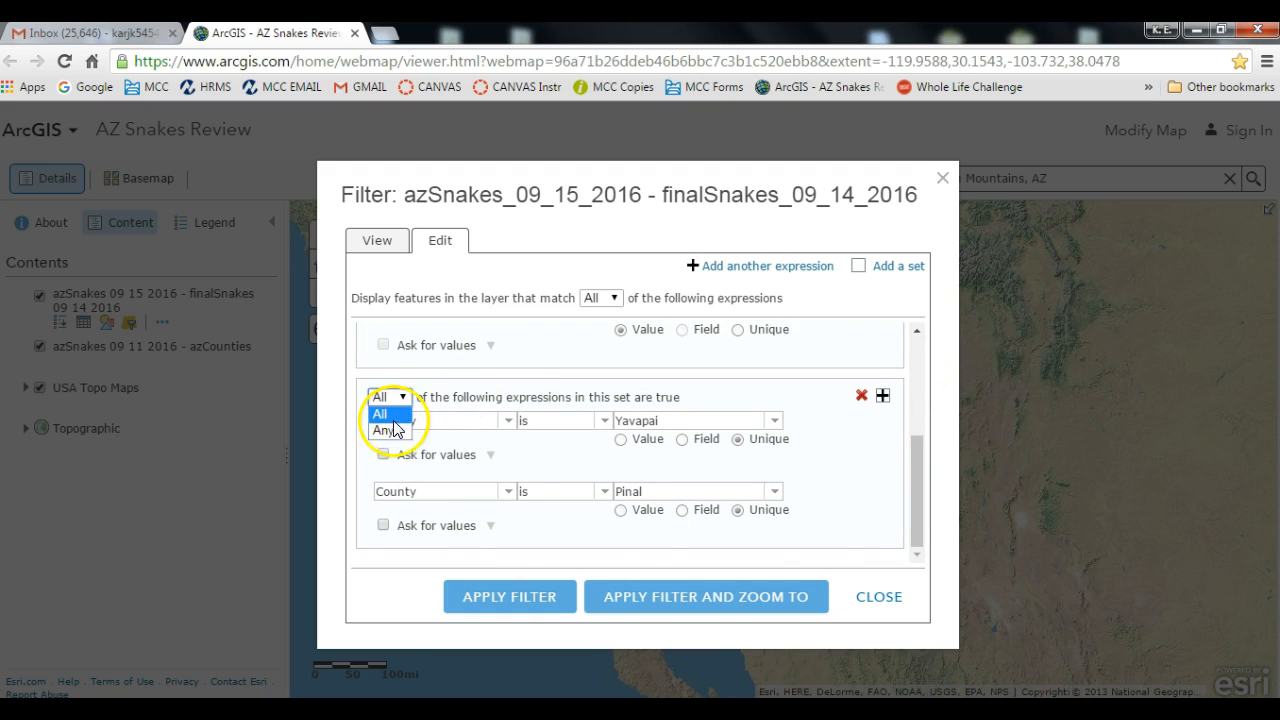
{"action": "left_click", "coordinate": [392, 429]}
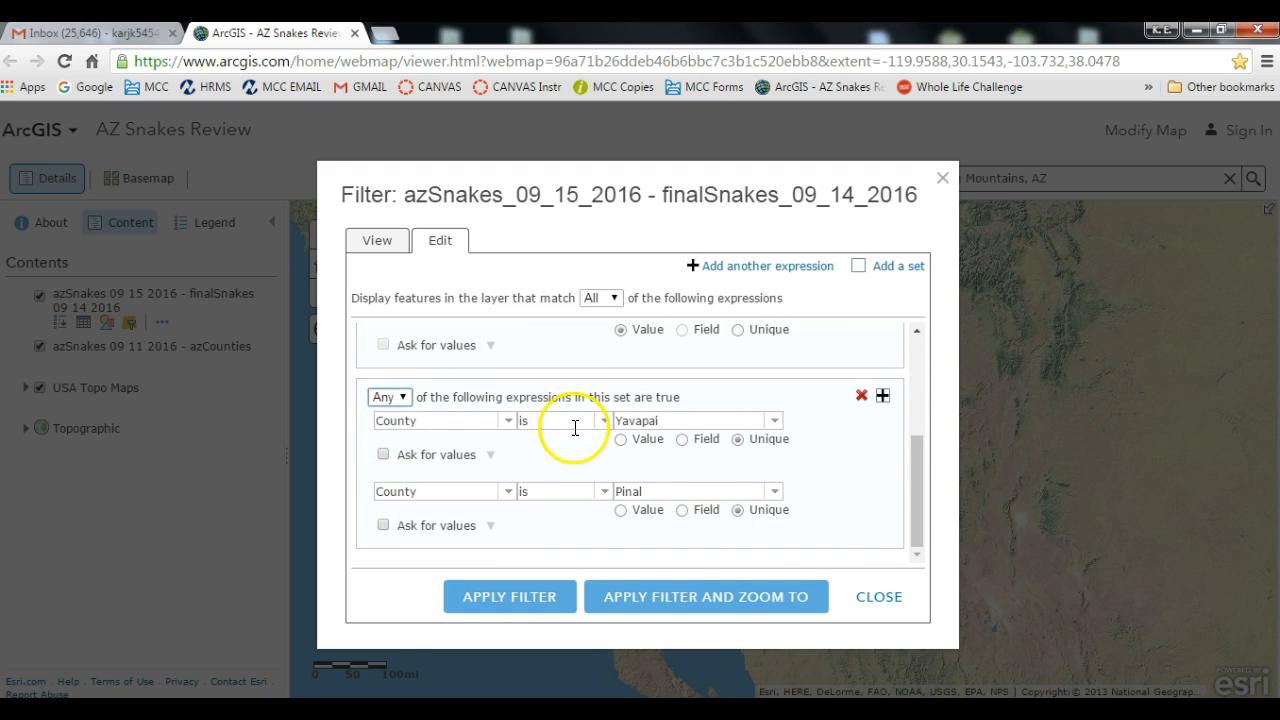
{"action": "left_click", "coordinate": [497, 600]}
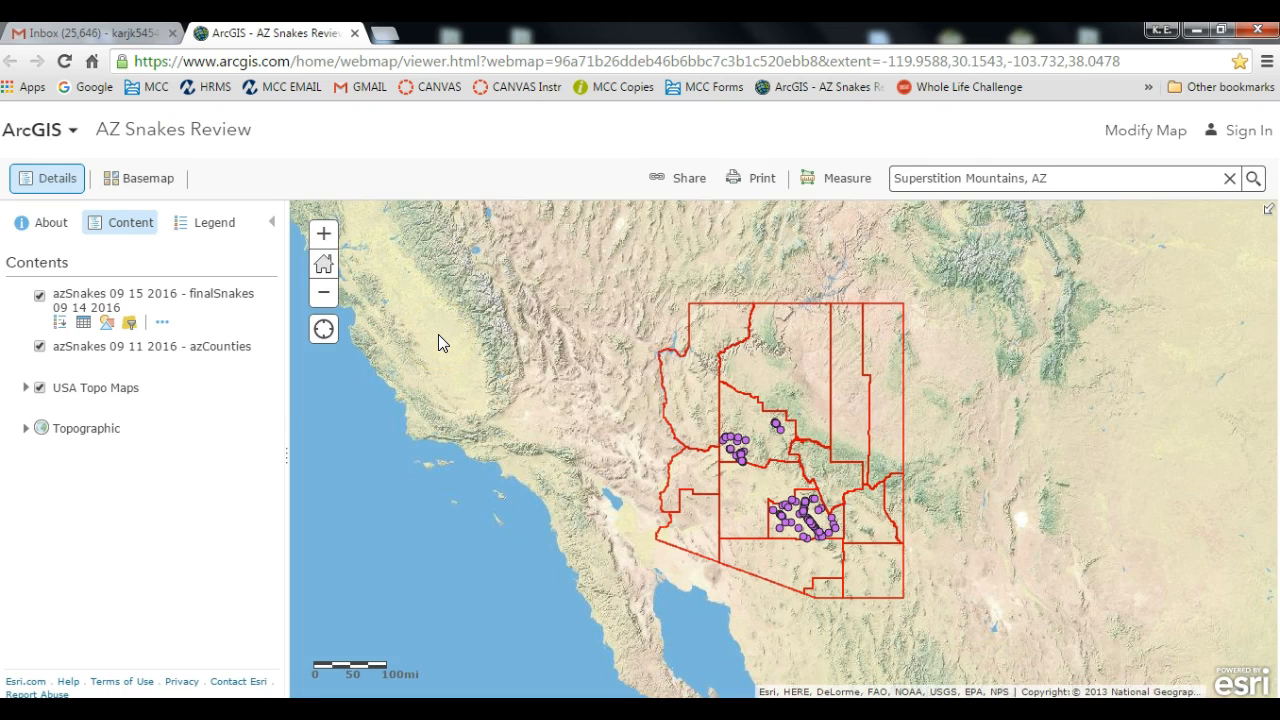